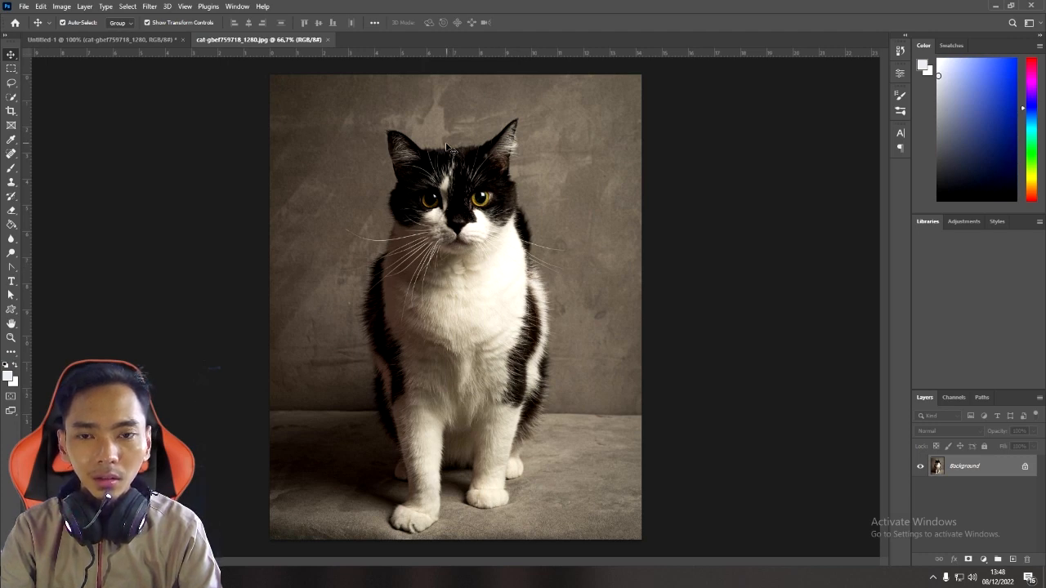
- Check the cat photo's pixel dimensions in Image Size, and compare the photo with the wide version in Untitled-1
click(61, 7)
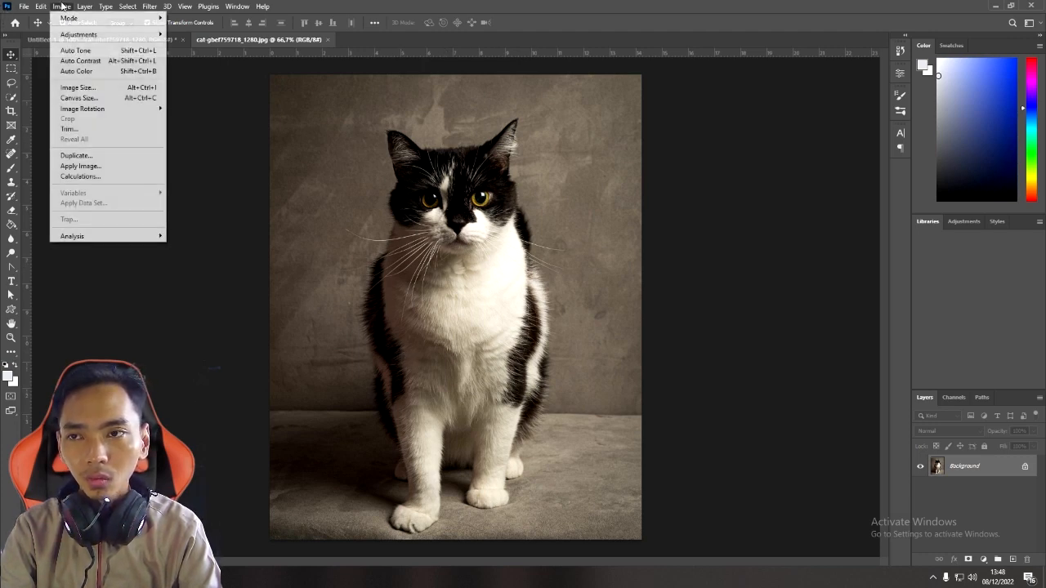
click(78, 87)
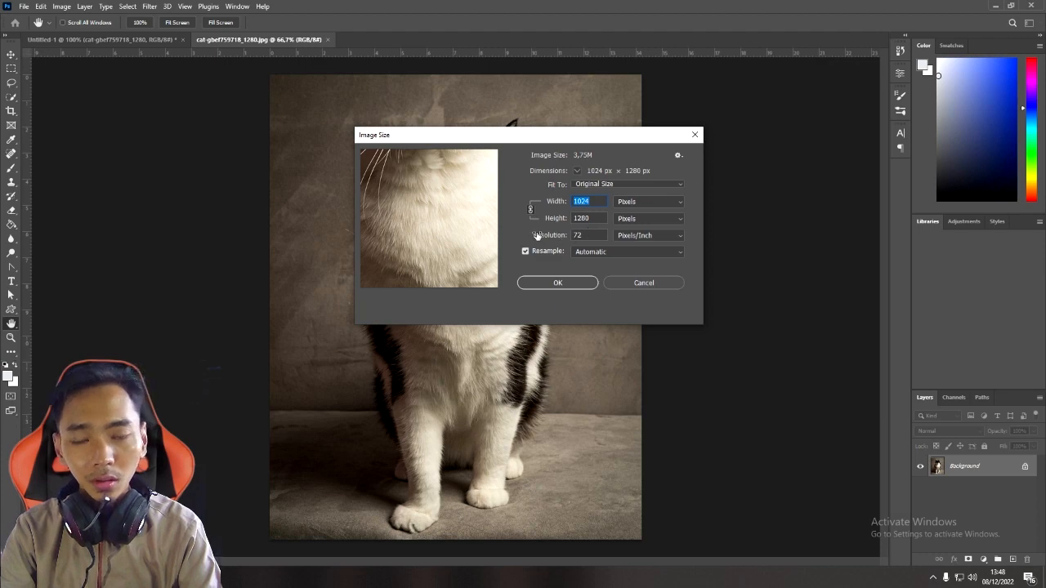
click(558, 282)
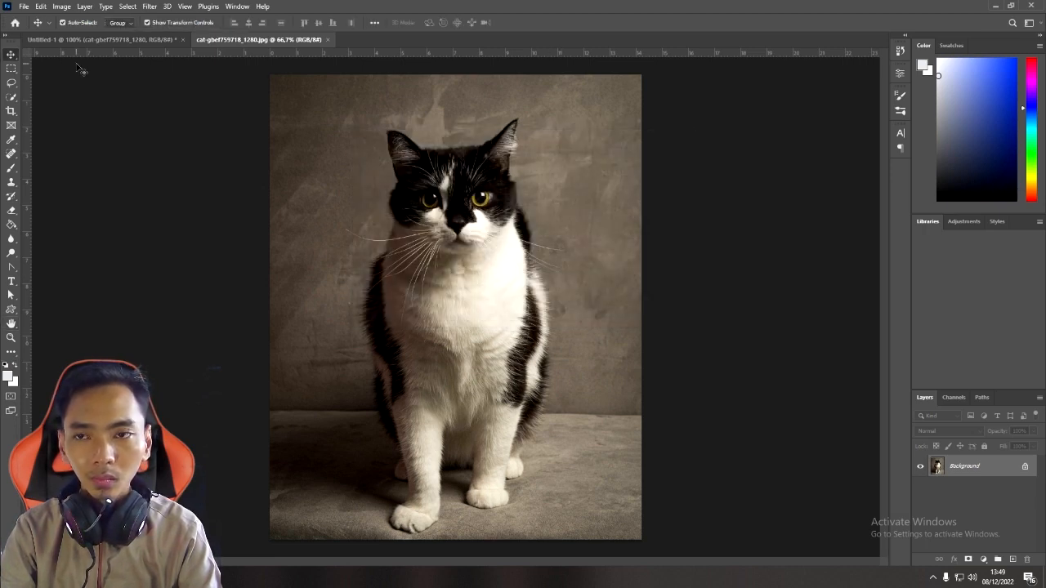
click(98, 40)
click(345, 96)
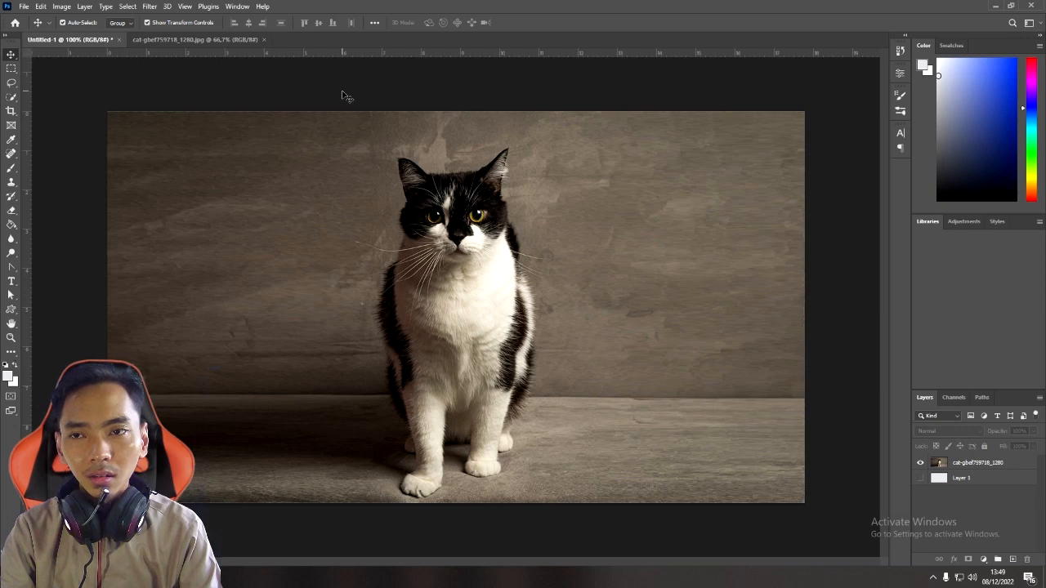
click(194, 39)
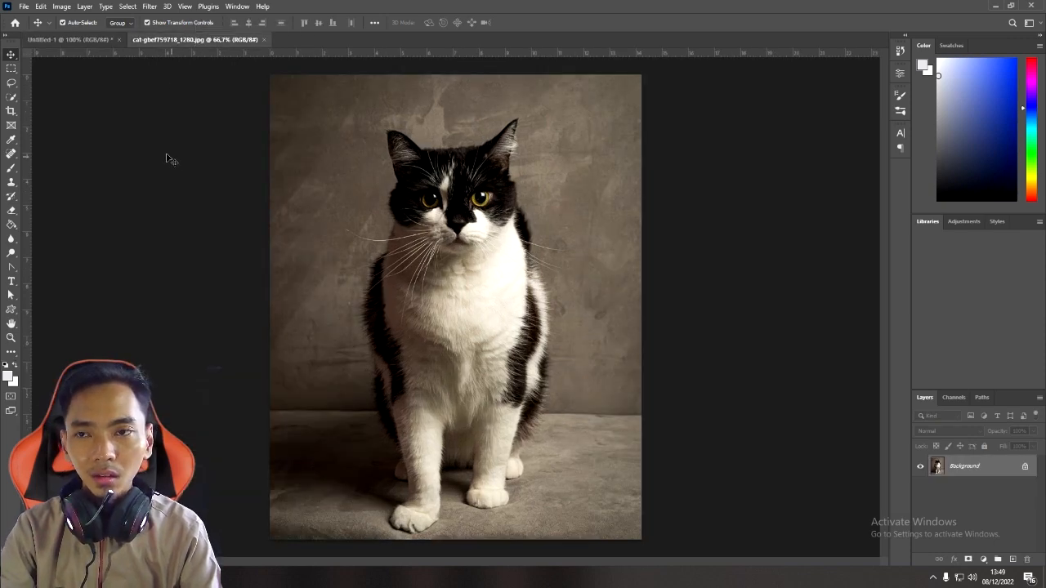
- Create a new document from the HDV/HDTV 720p film preset, 1280 x 720 px, with the resolution set to 150 pixels/inch
click(23, 6)
click(35, 19)
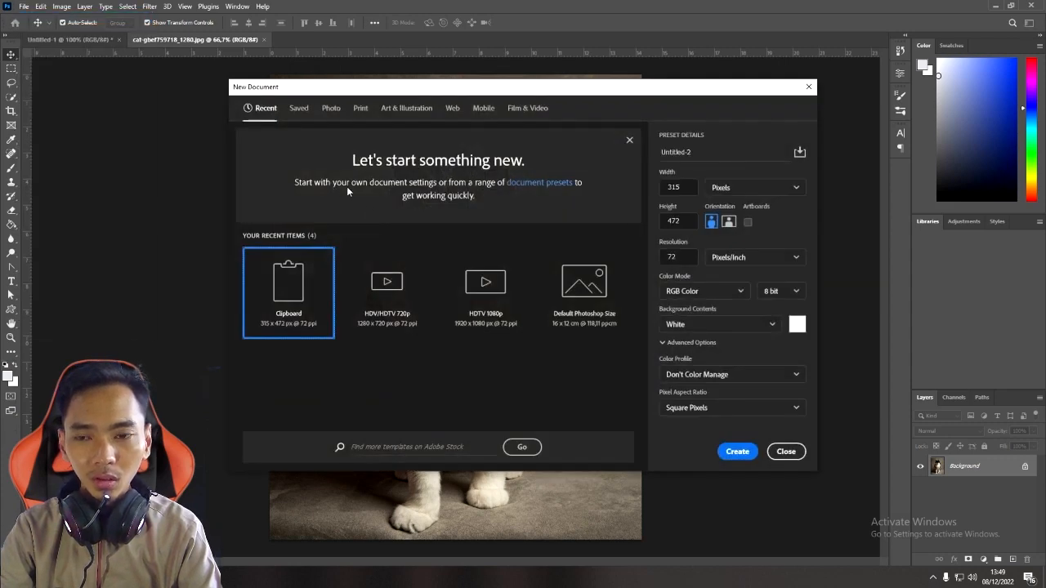
click(527, 108)
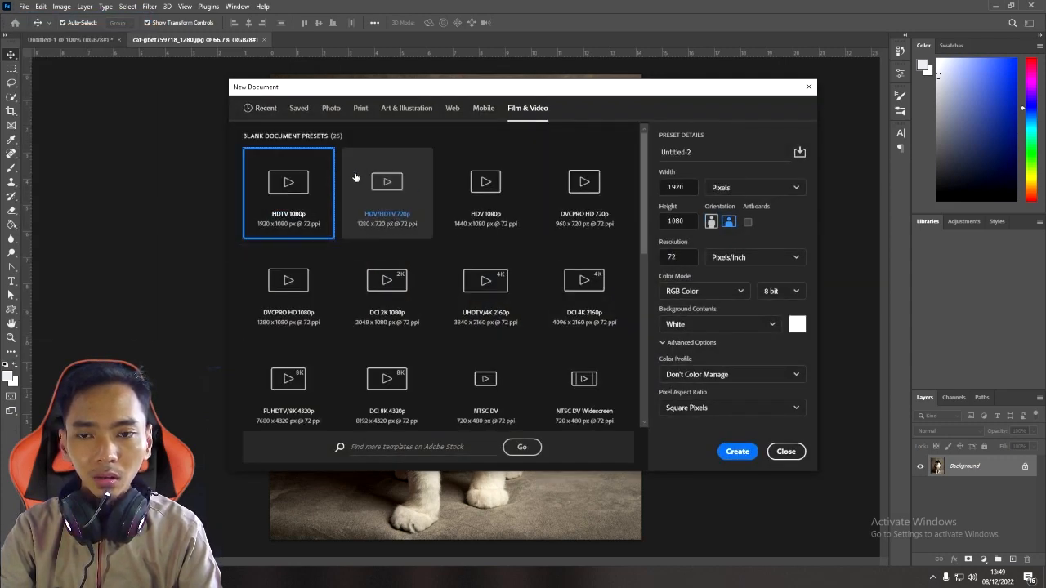
click(391, 197)
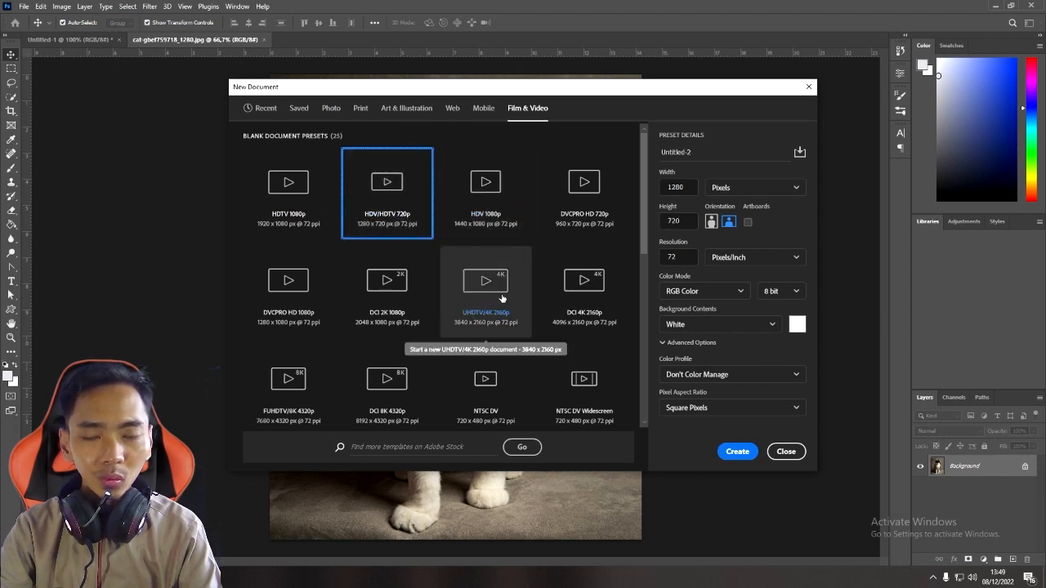
click(683, 256)
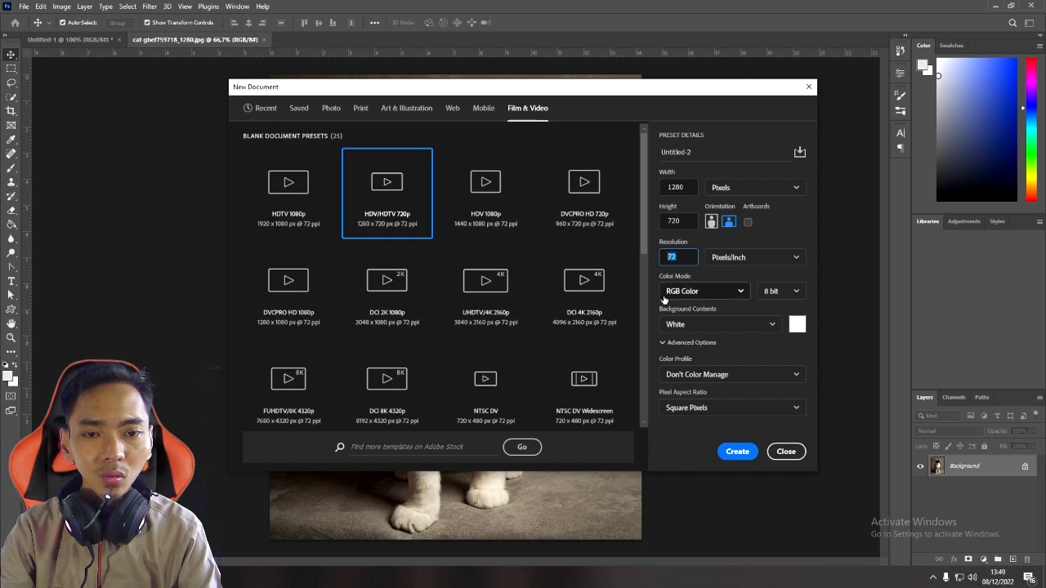
text(150)
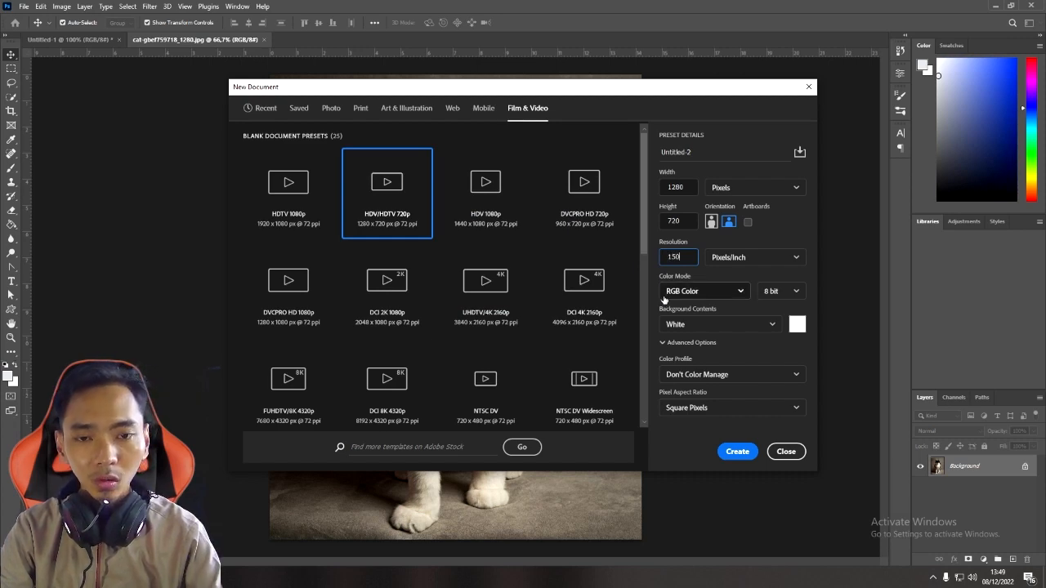
click(738, 451)
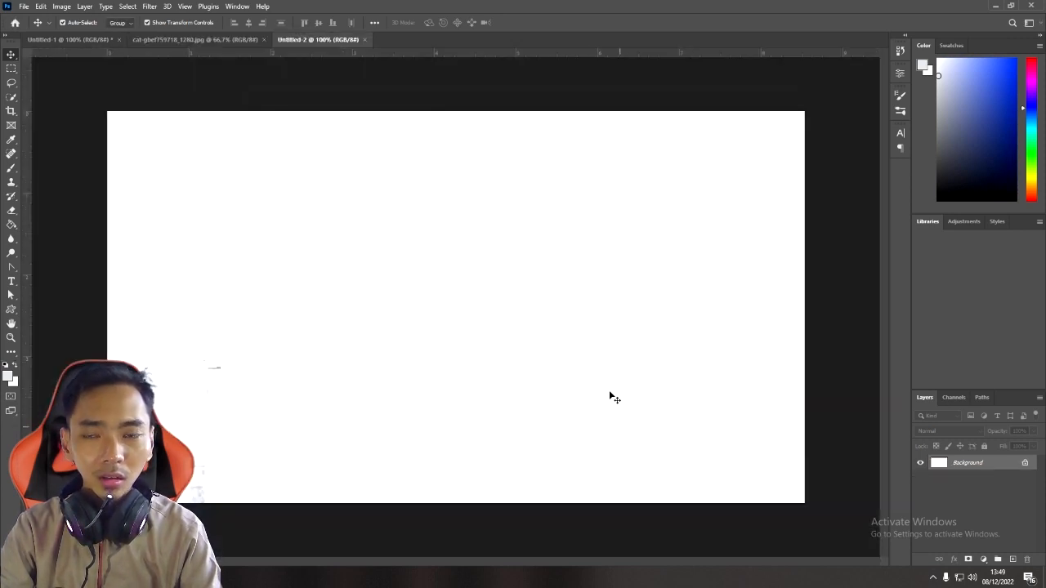
- Copy the cat photo into the Untitled-2 document and move it down until the cat's head is in the canvas
click(219, 40)
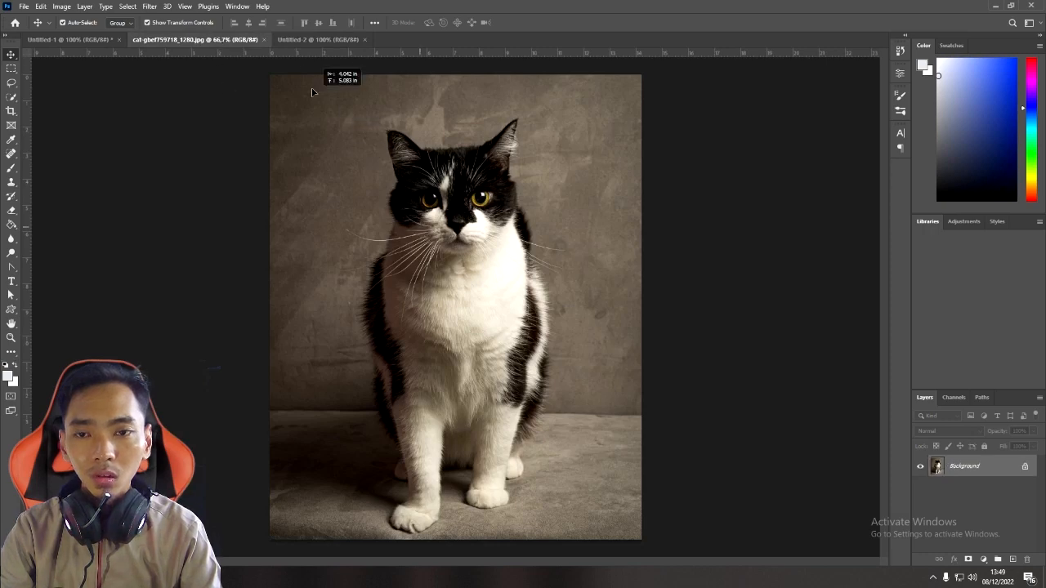
click(296, 40)
key(ctrl+v)
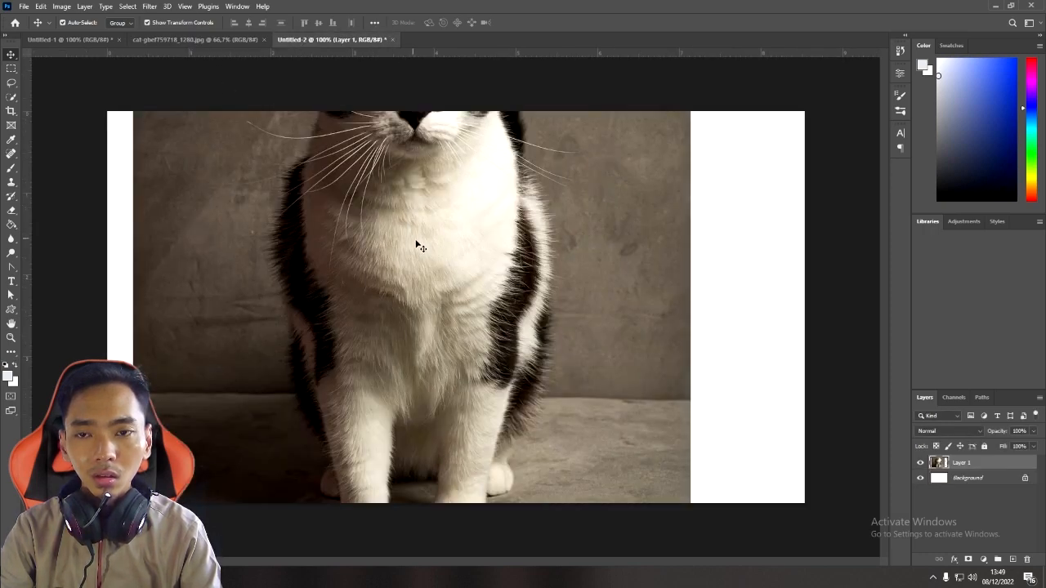
drag(428, 252, 436, 307)
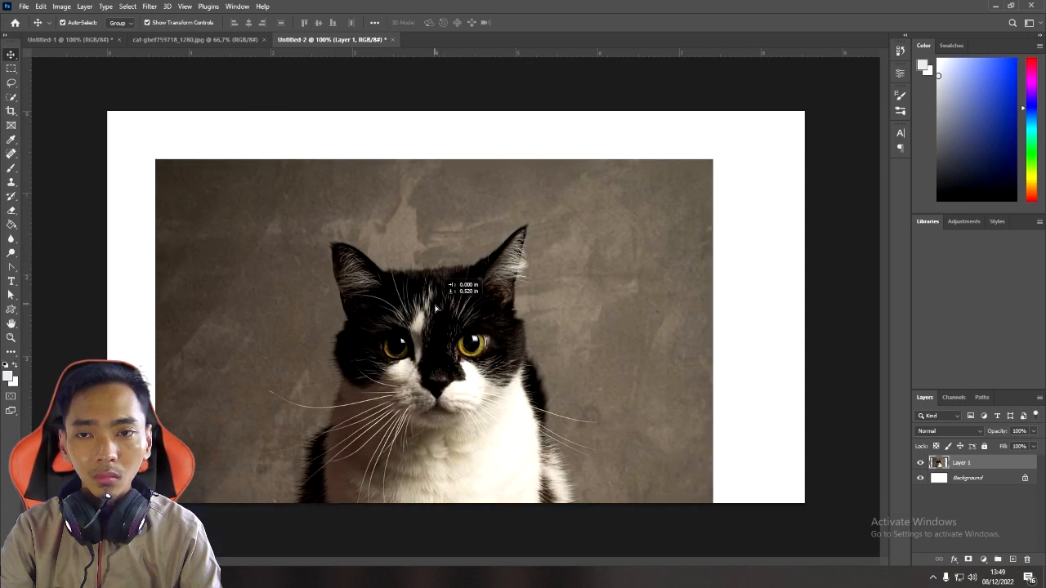
- Turn on Extras so the guides are displayed in the Untitled-2 document
click(185, 7)
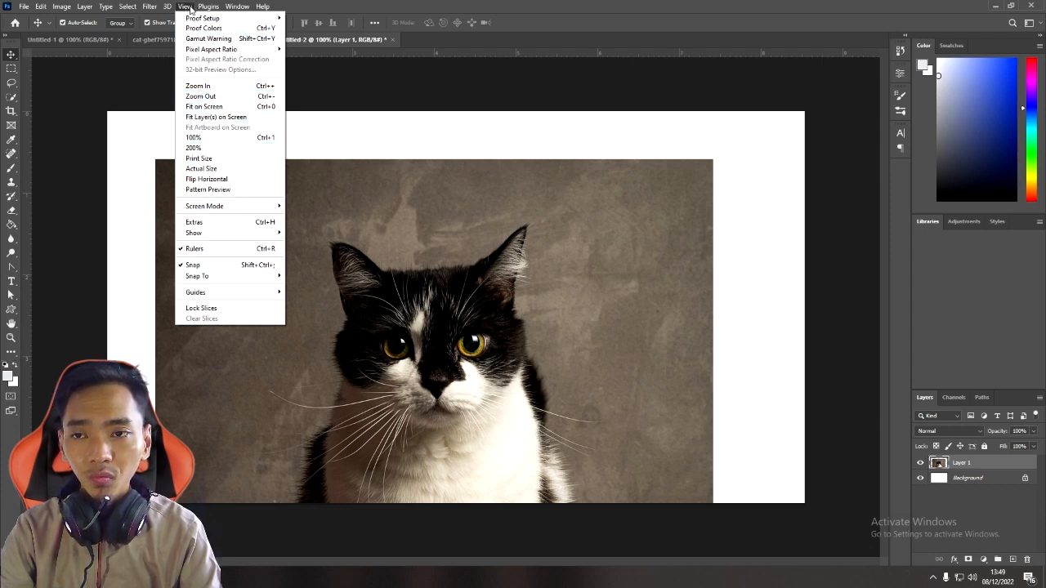
click(220, 225)
- Scale the pasted cat photo proportionally to about 56.6% so it spans the full canvas height
drag(402, 291, 398, 261)
drag(707, 136, 585, 98)
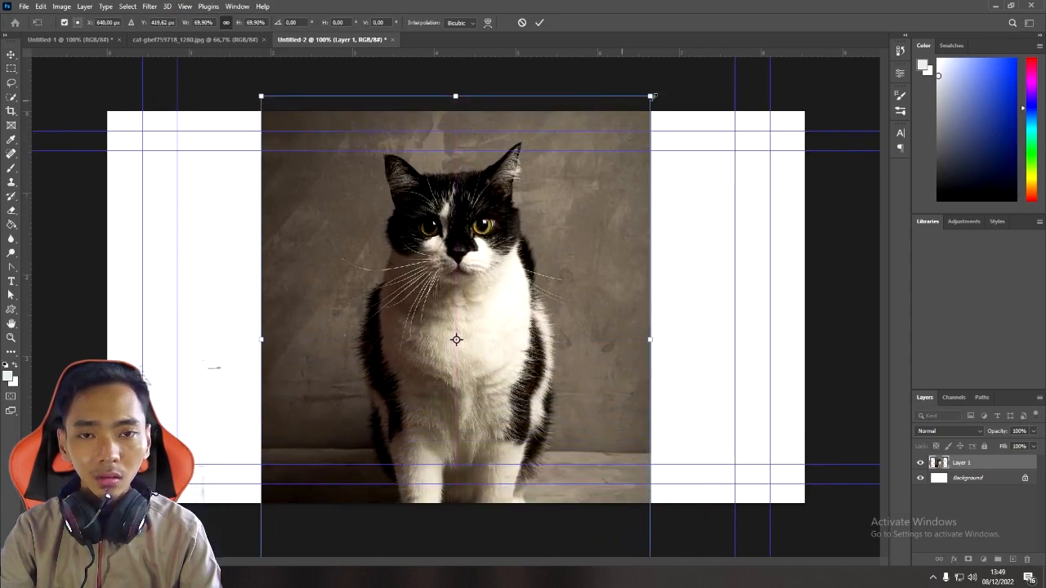
drag(652, 98, 543, 221)
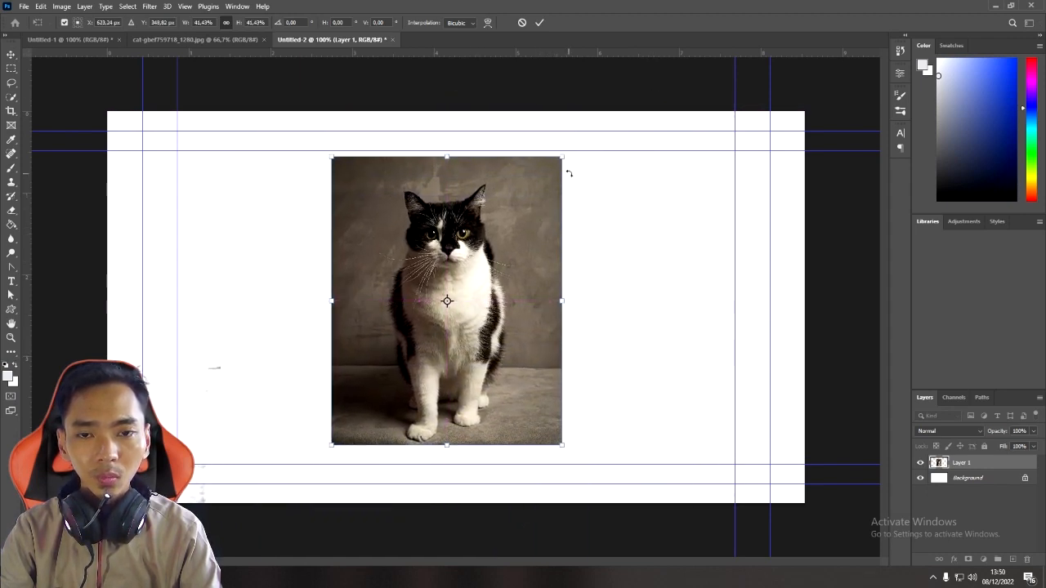
drag(561, 158, 598, 111)
drag(331, 445, 286, 506)
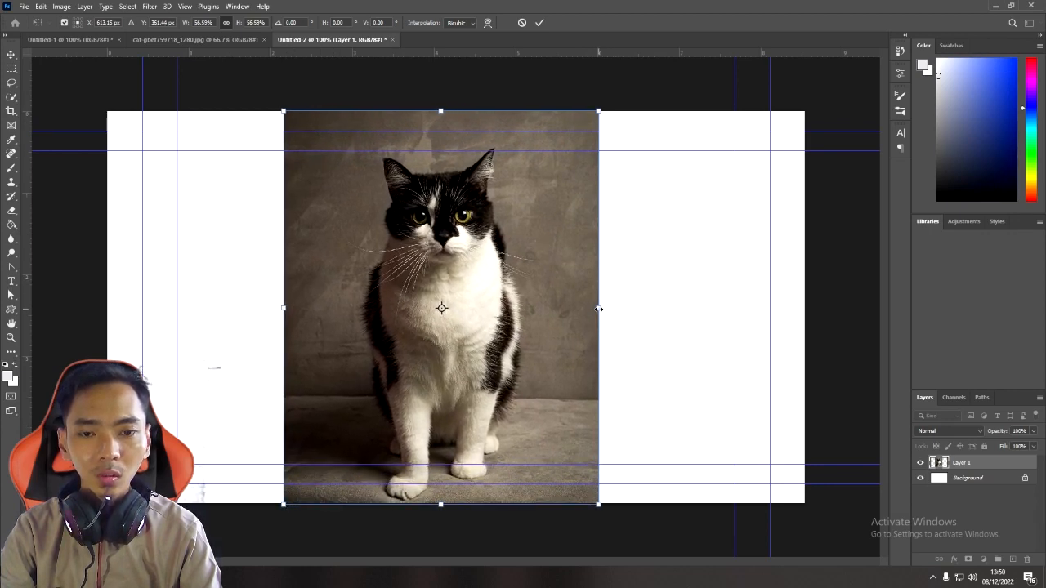
- Try widening the cat photo toward the canvas's right edge, first proportionally and then in width only, undoing both attempts
drag(599, 308, 792, 312)
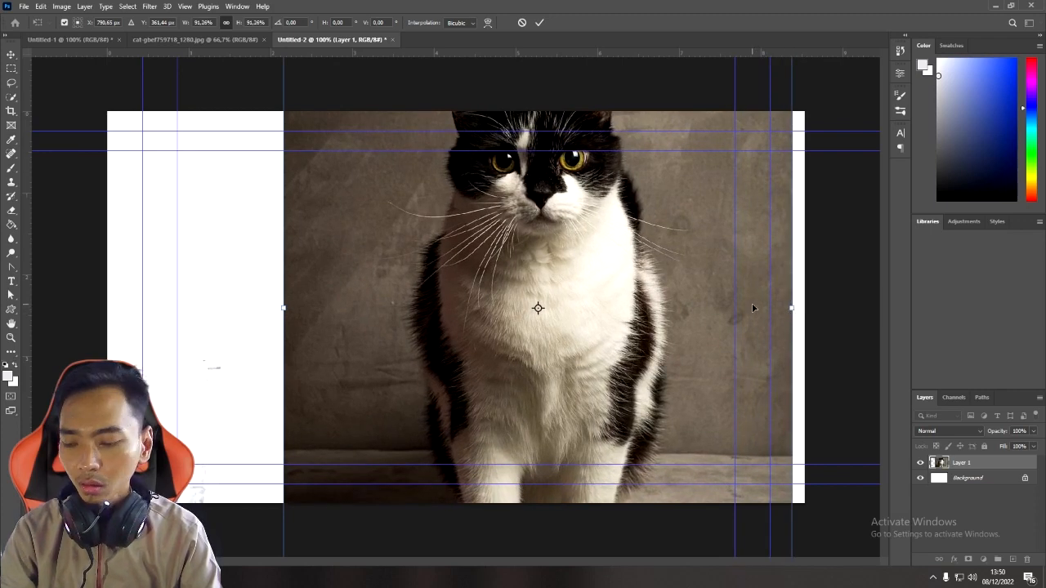
key(ctrl+z)
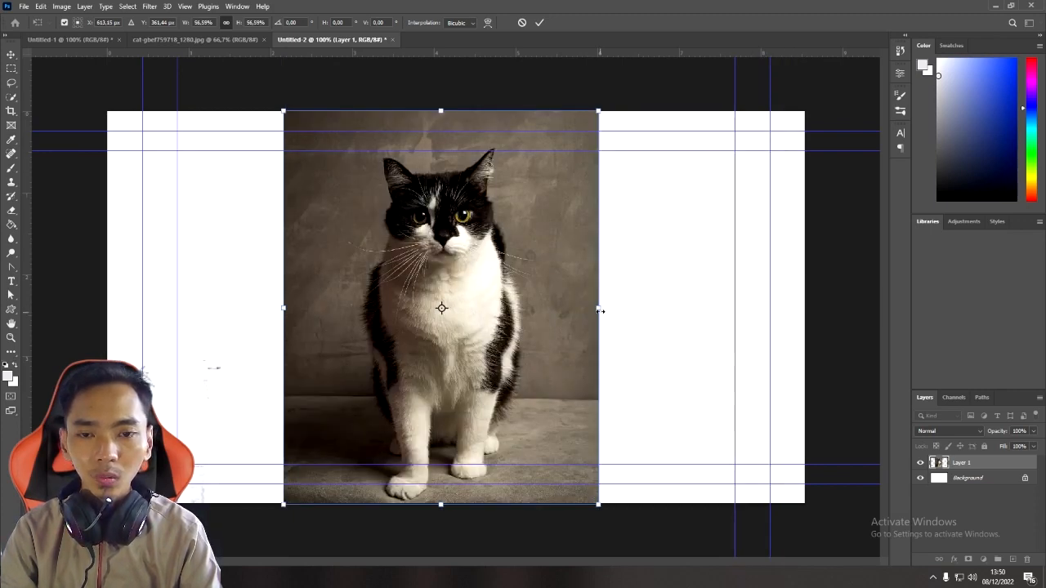
drag(597, 308, 801, 340)
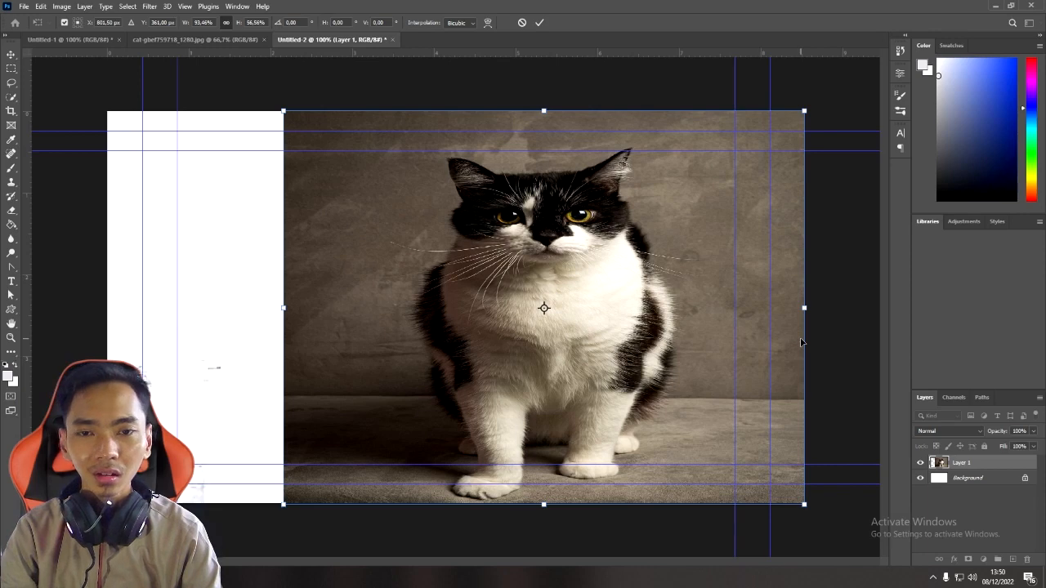
key(ctrl+z)
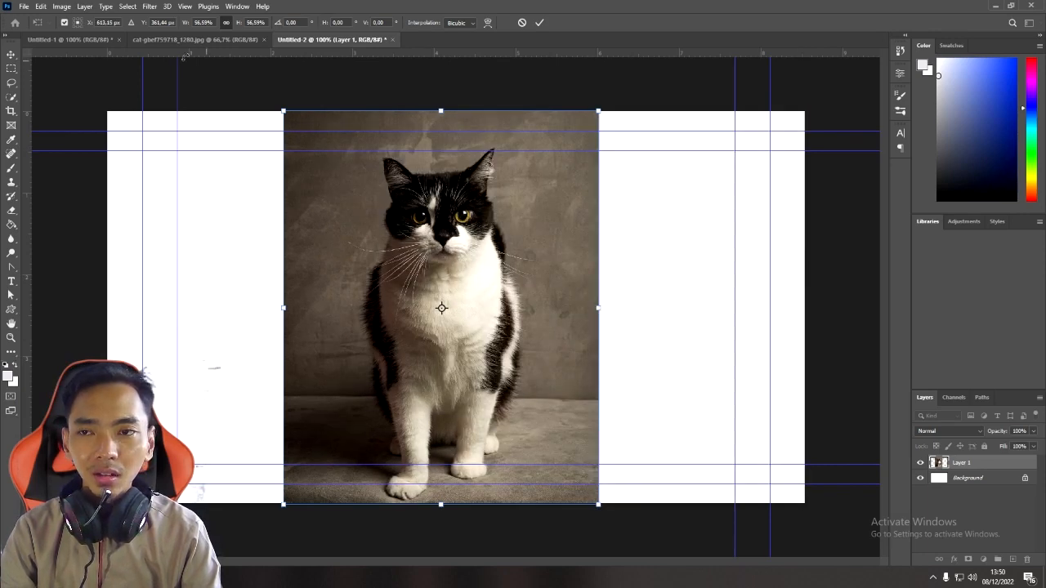
- Compare the original cat photo document with the wide blank canvas of Untitled-2
click(79, 41)
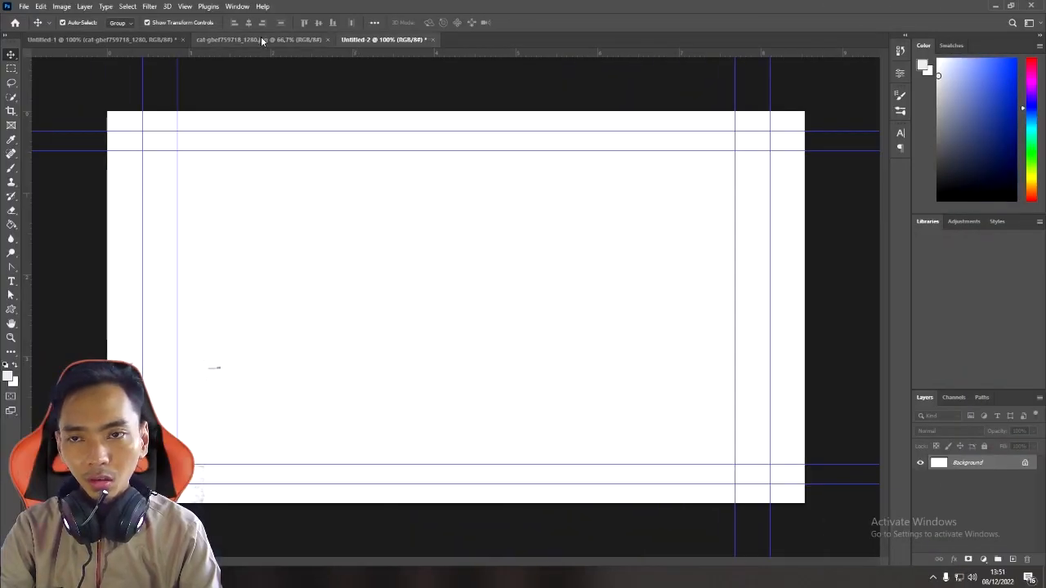
click(260, 39)
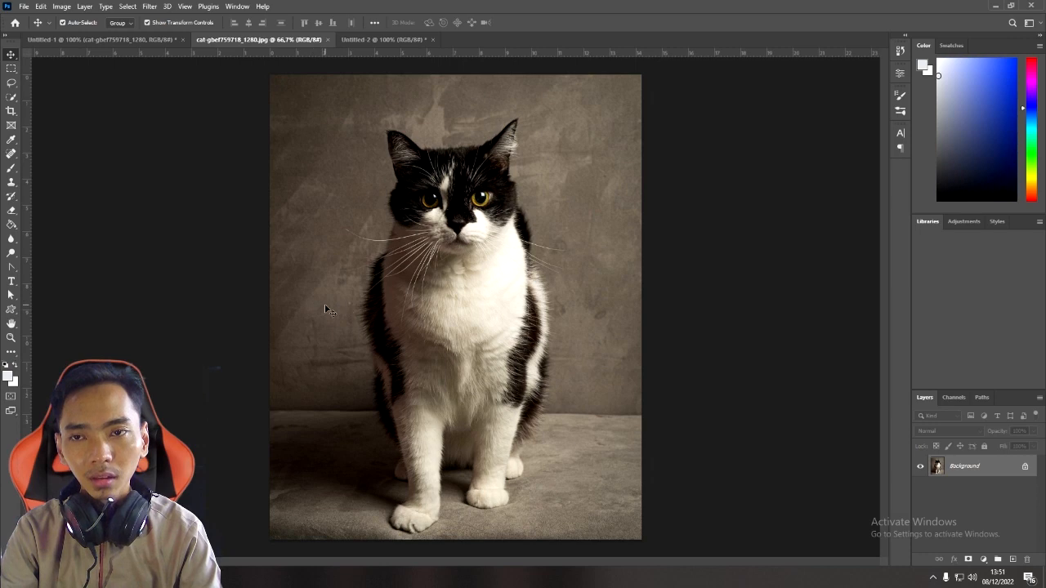
click(378, 39)
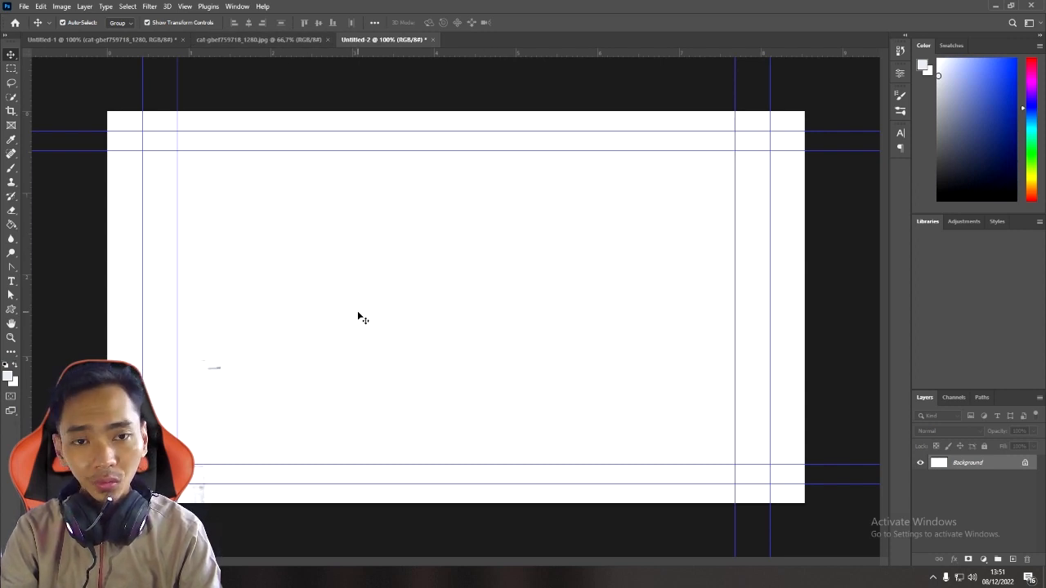
- Bring the original cat photo into Untitled-2, scaled to about 45% and centred horizontally on the canvas
click(248, 40)
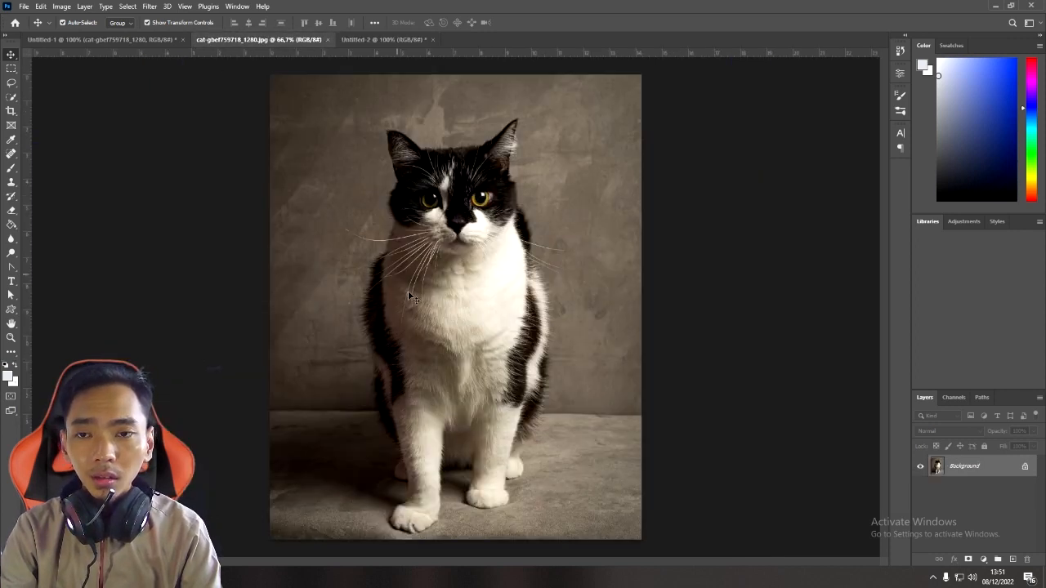
click(379, 41)
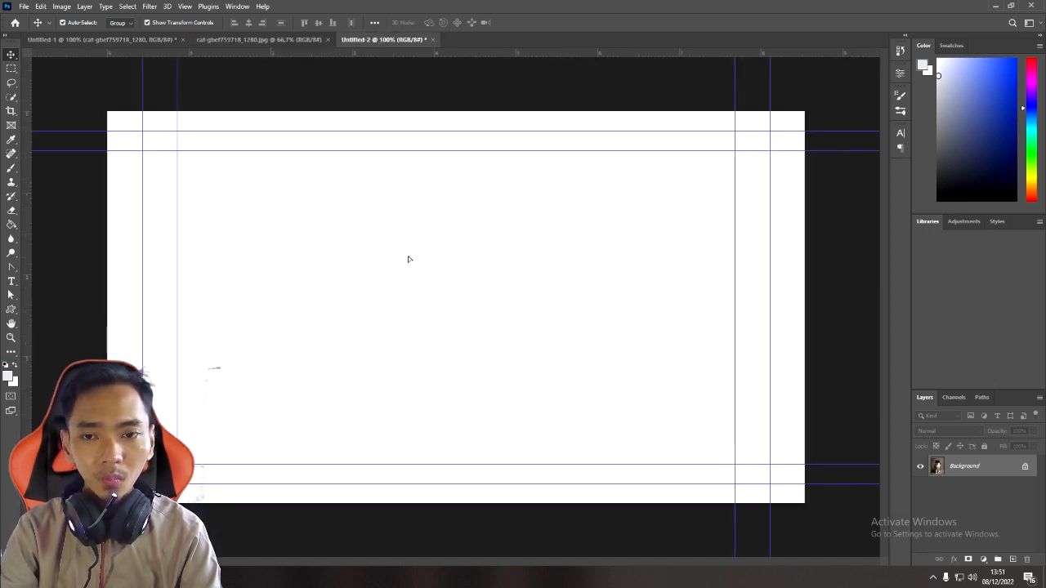
drag(408, 262, 409, 261)
drag(687, 256, 379, 261)
drag(319, 249, 501, 295)
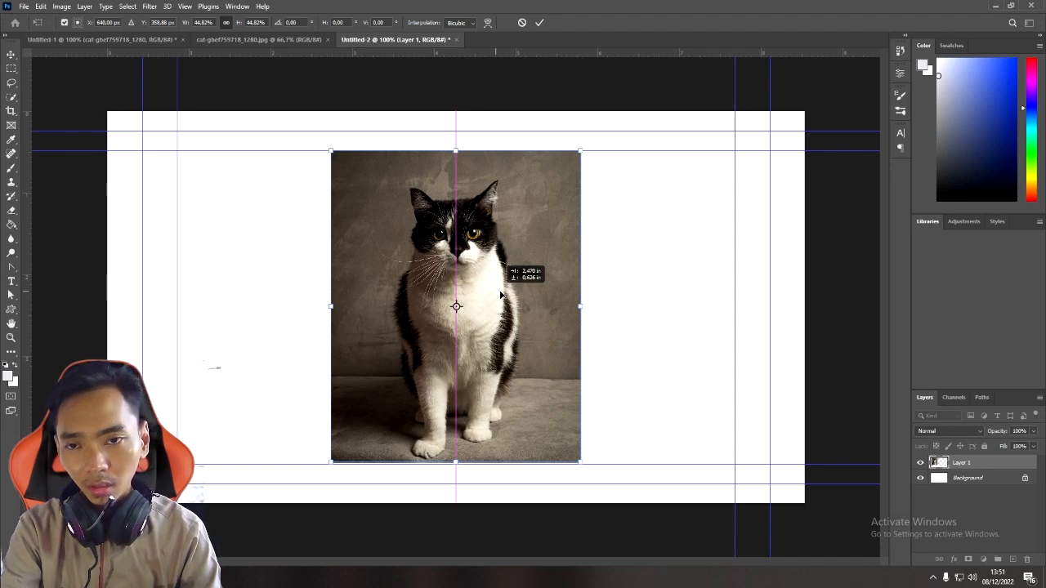
drag(501, 295, 502, 294)
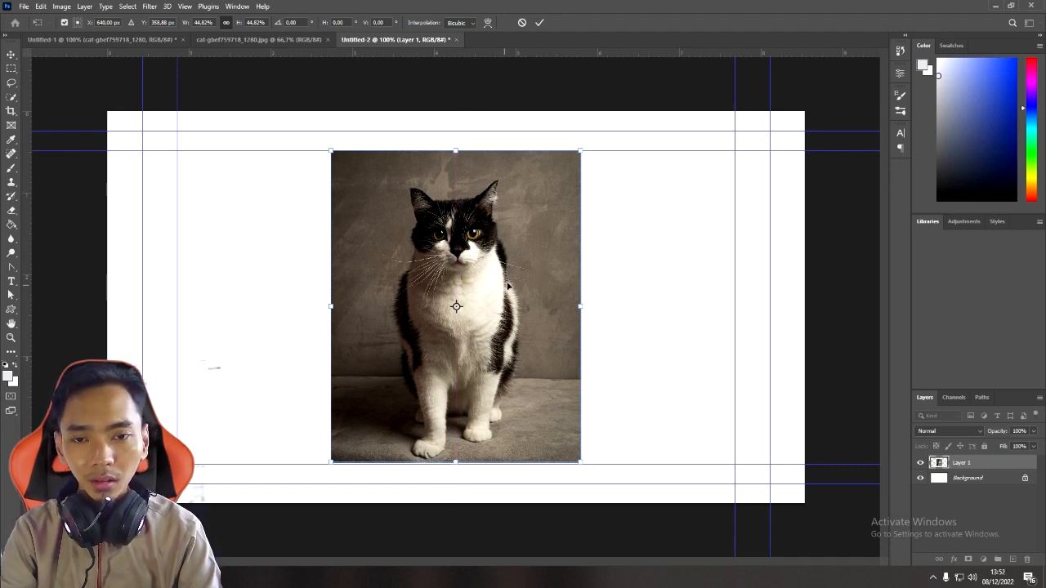
- Enlarge the centred cat photo proportionally to about 56.5% so it fills the canvas height, and apply the transform
drag(587, 156, 612, 111)
drag(333, 463, 302, 506)
drag(472, 337, 476, 329)
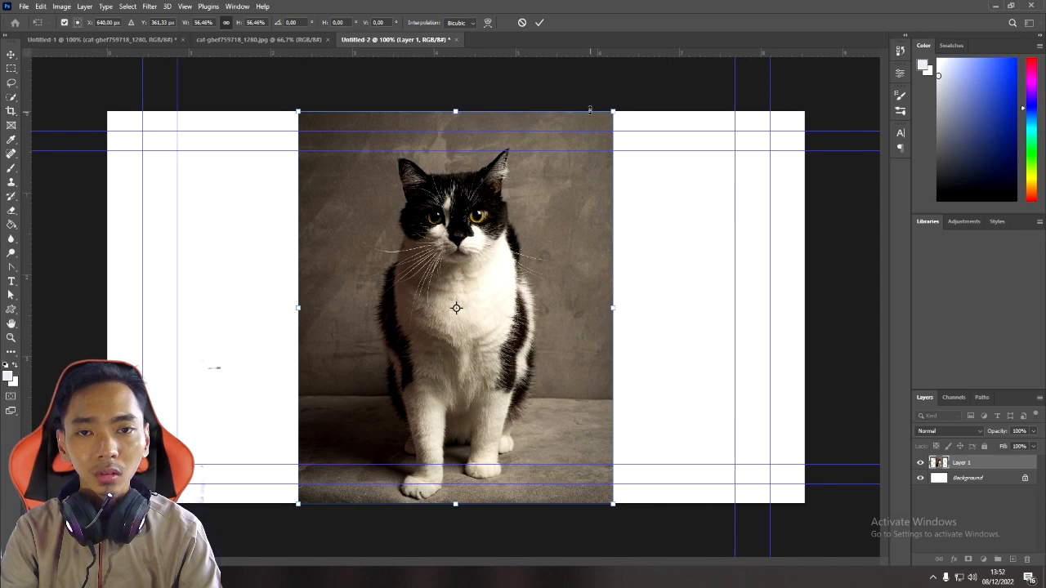
key(Return)
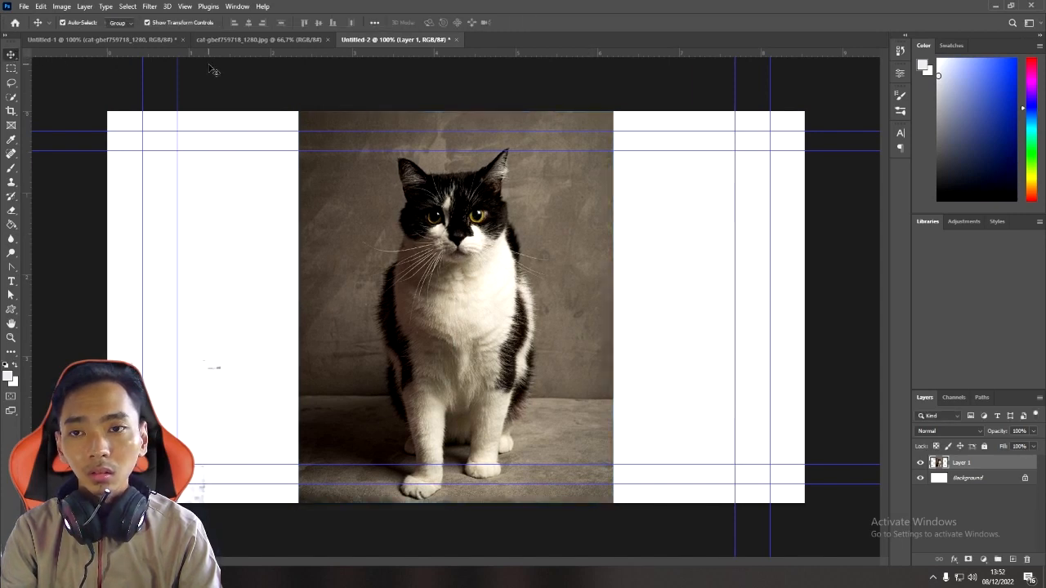
- Duplicate Layer 1 as Layer 1 copy within Untitled-2 and hide the original Layer 1
click(959, 468)
right_click(960, 470)
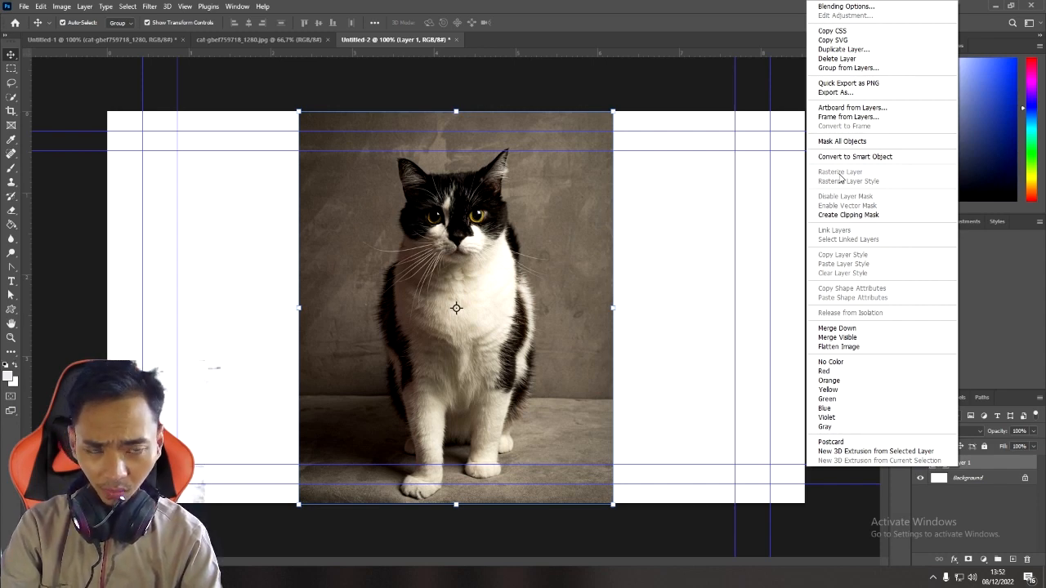
click(673, 321)
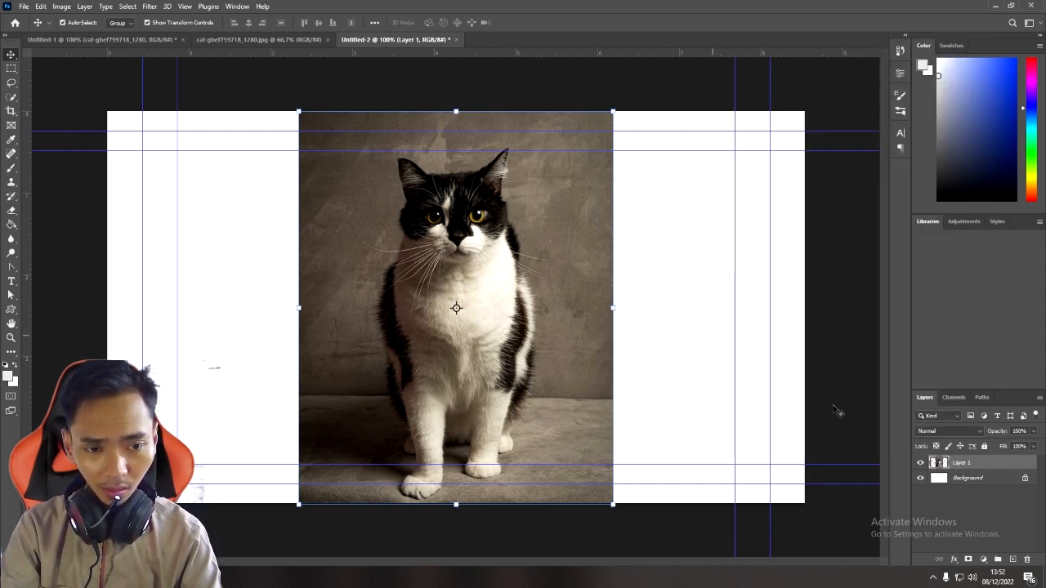
right_click(951, 469)
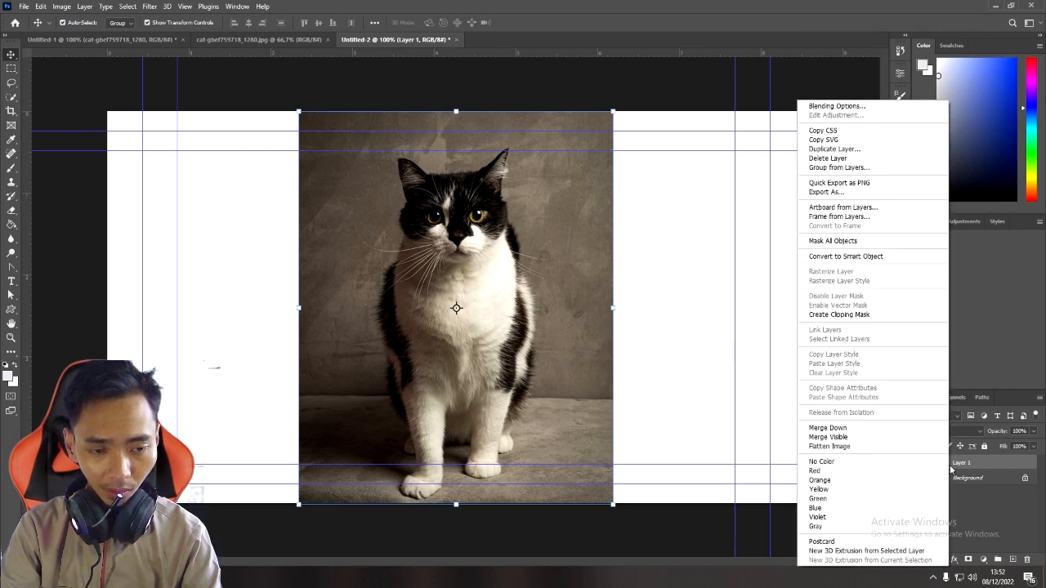
click(854, 150)
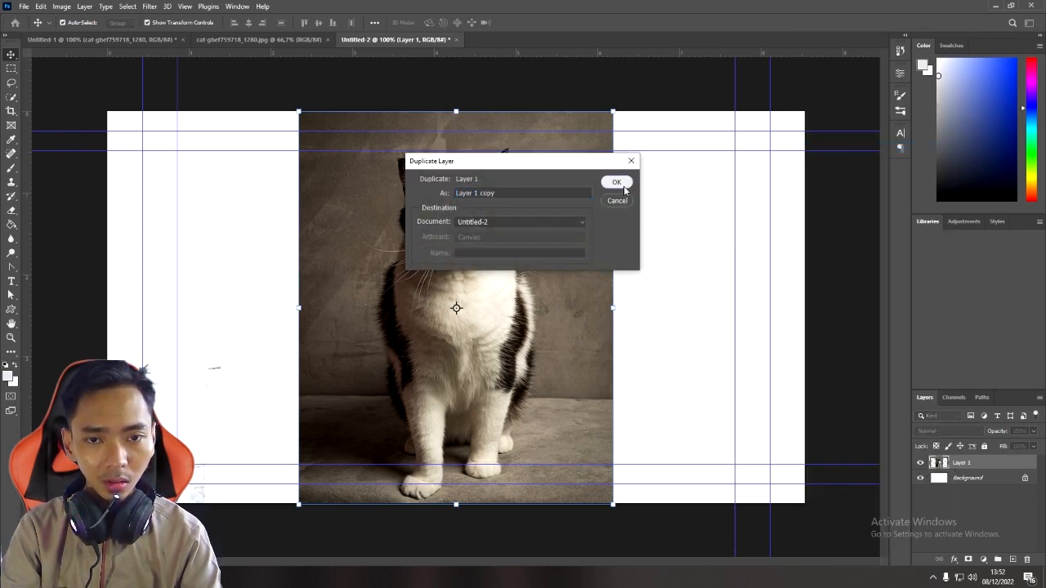
click(619, 184)
click(921, 479)
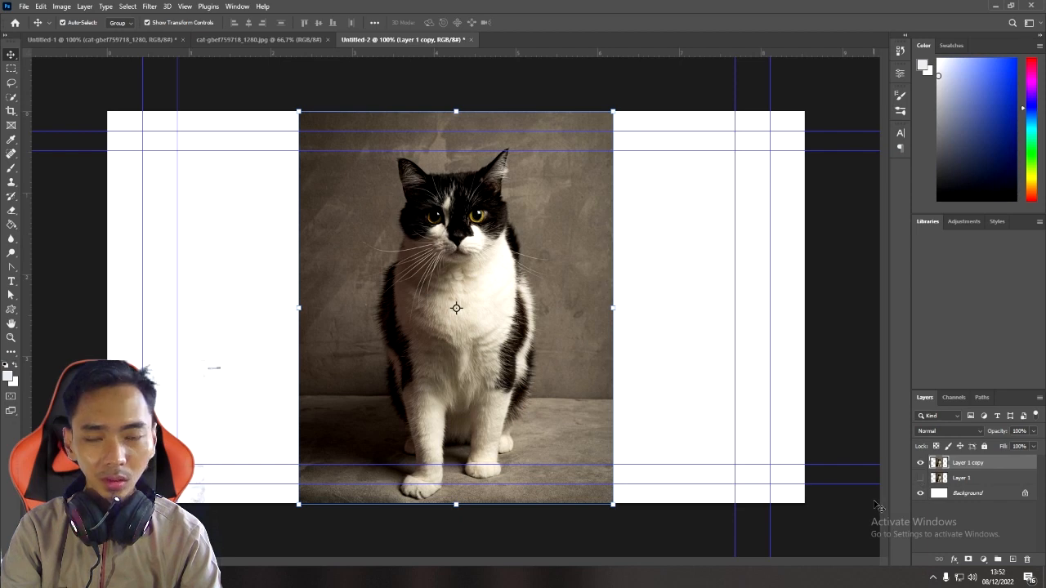
click(713, 344)
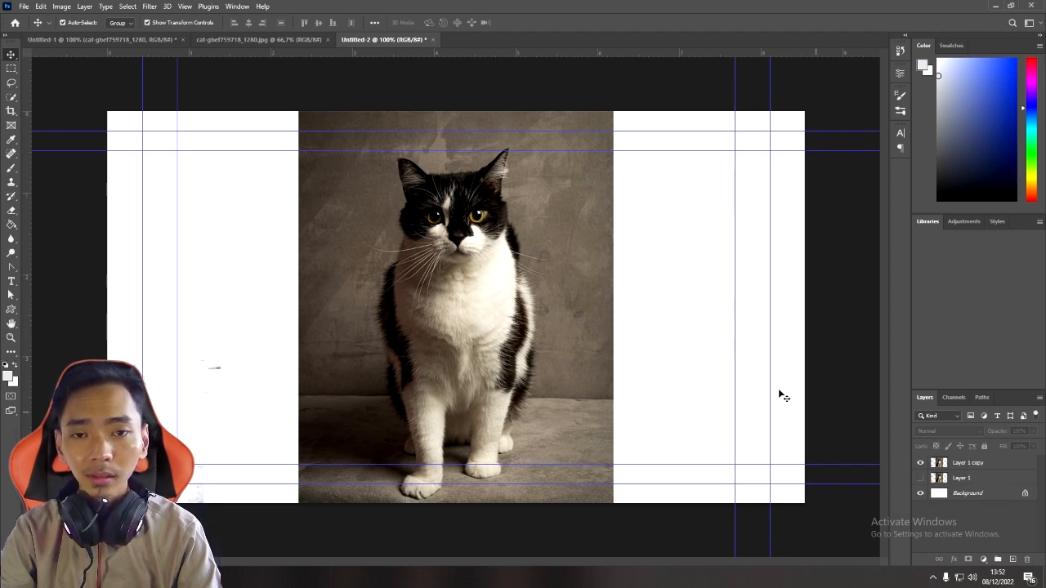
click(552, 329)
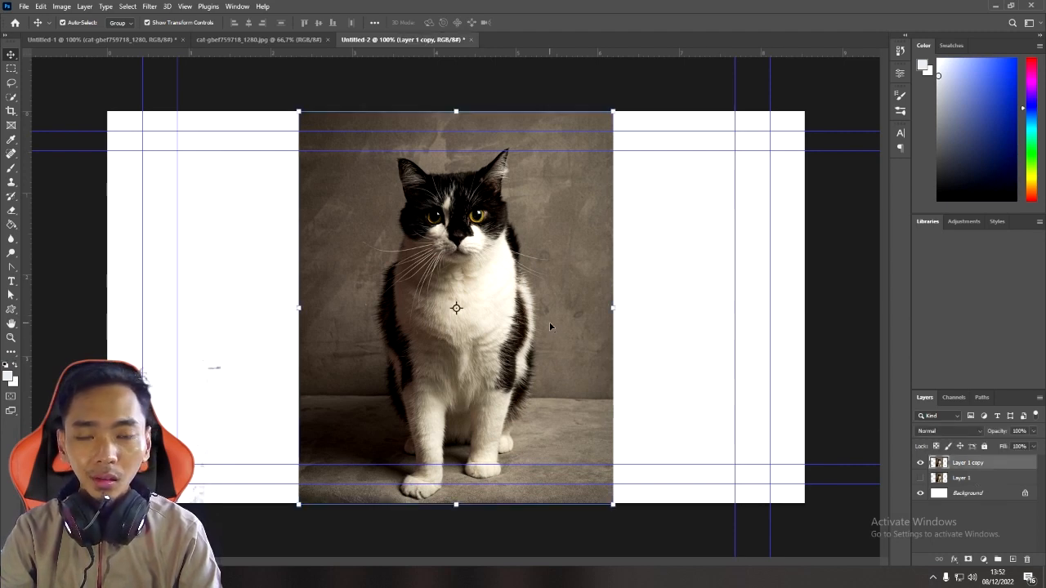
click(679, 314)
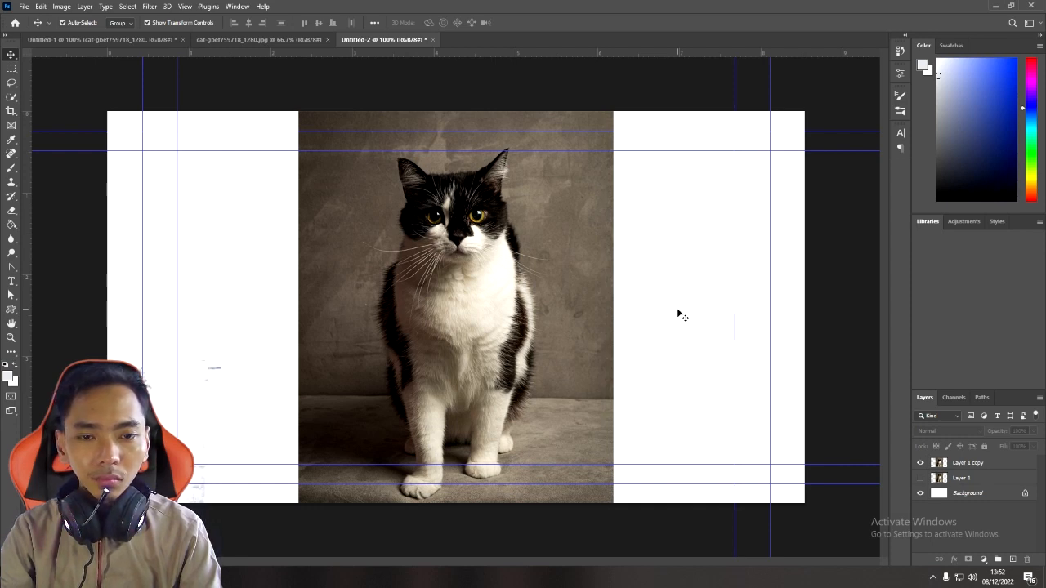
- Select a full-height rectangular strip of plain background from the photo's left edge to just before the cat
click(15, 73)
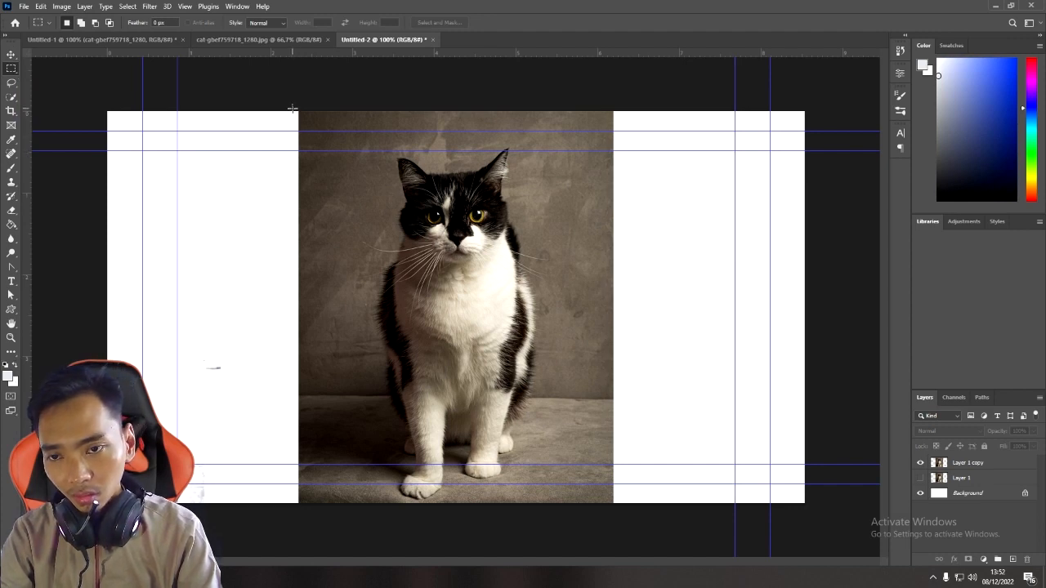
drag(294, 107, 369, 509)
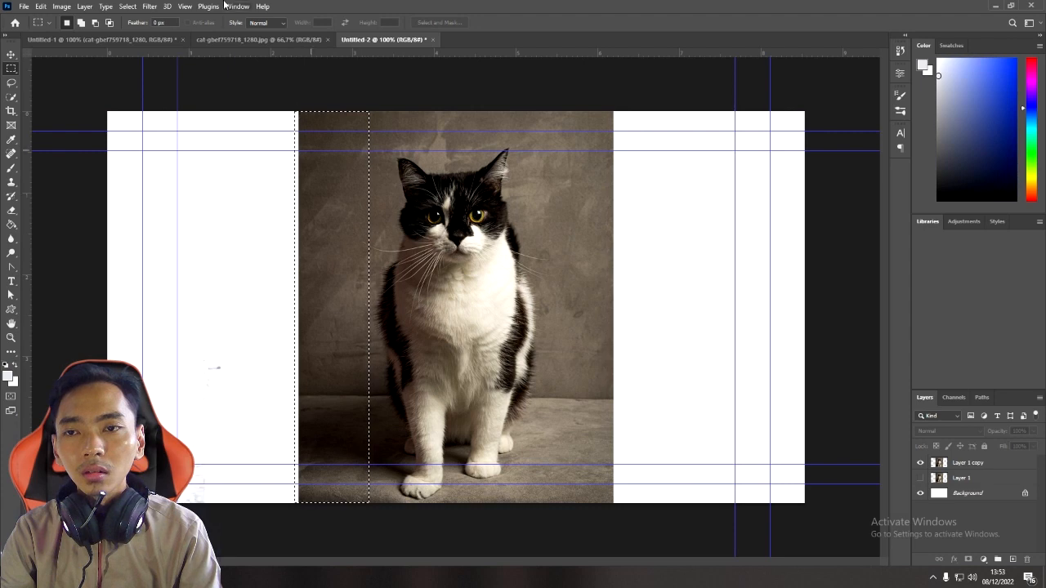
- Hide the guides and selection outline by switching off Extras, and show them again
click(185, 6)
click(196, 223)
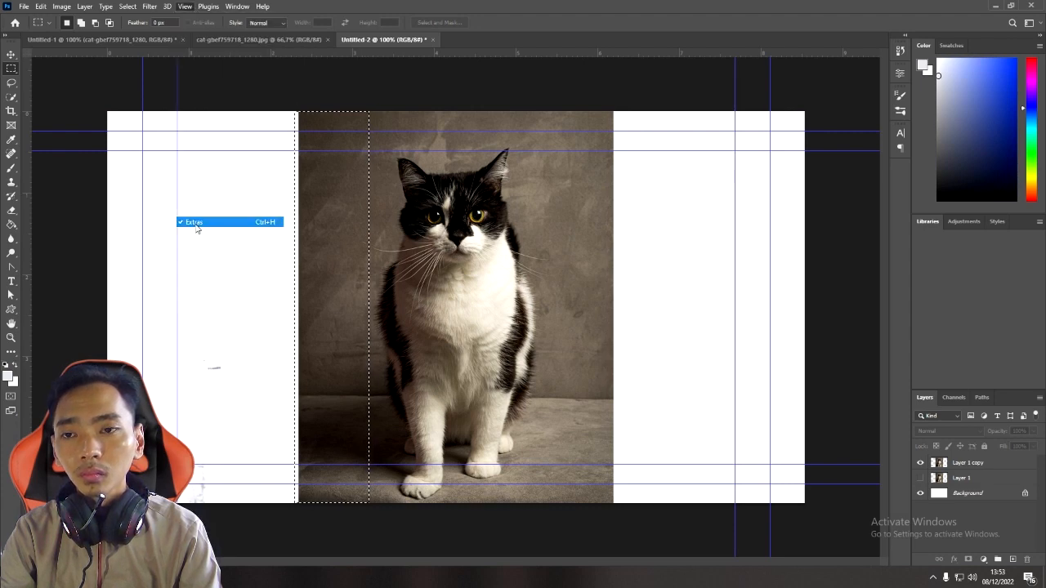
click(184, 5)
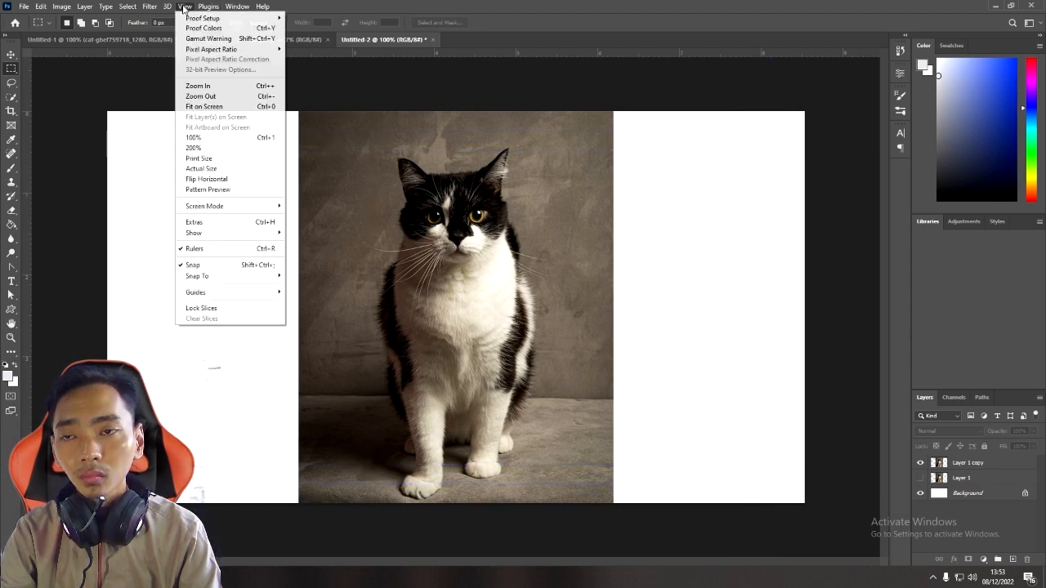
click(214, 226)
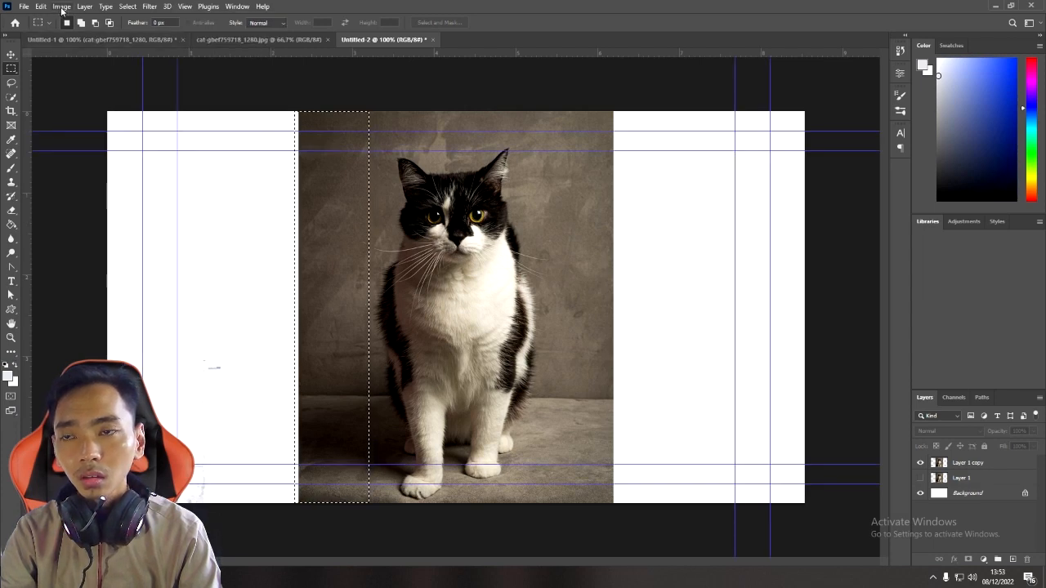
- Content-Aware Scale the selected strip of Layer 1 copy leftward to about 247% width at 100% height, apply it and deselect
click(61, 7)
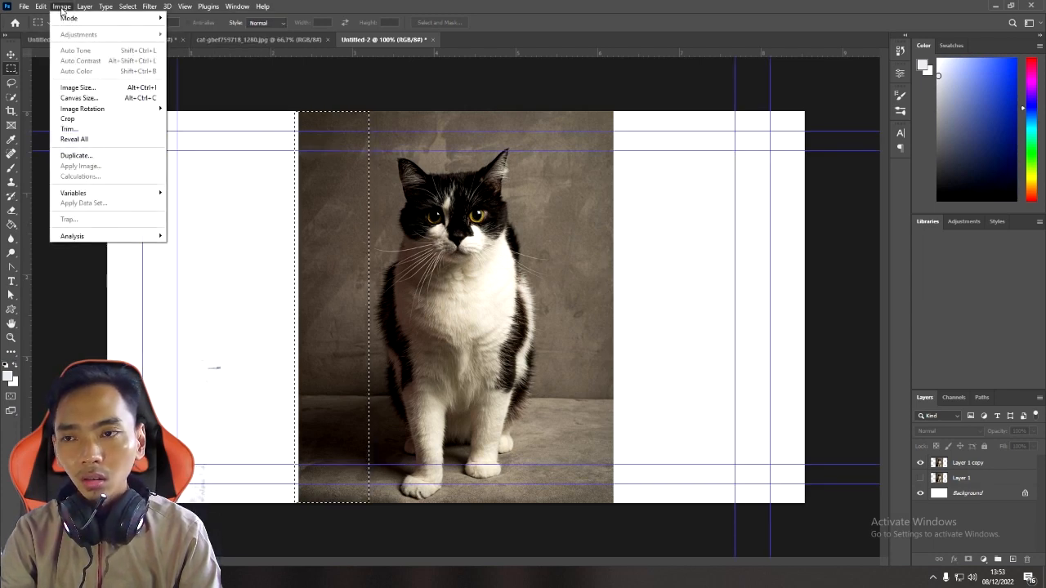
mouse_move(43, 7)
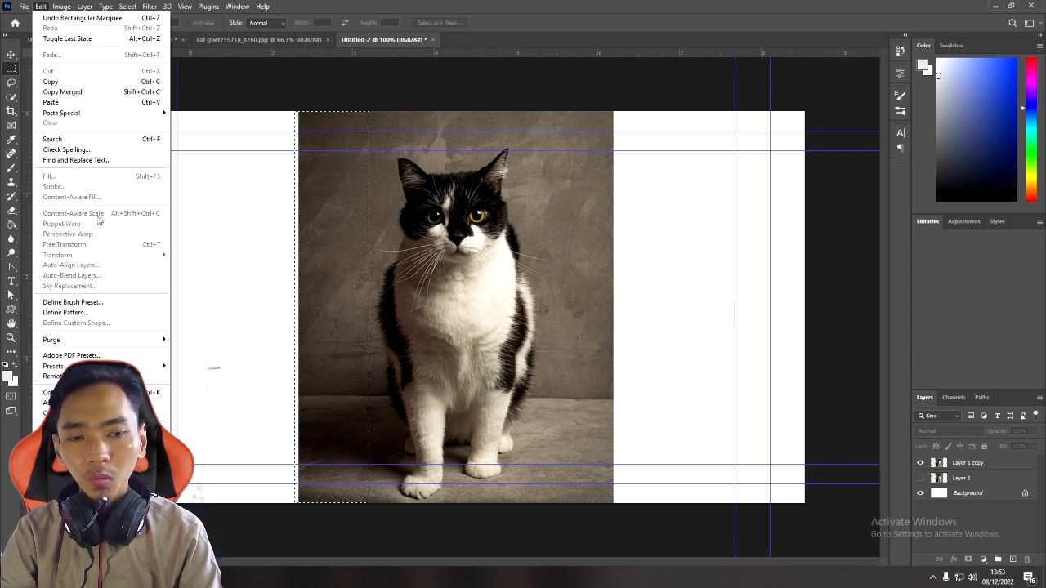
click(964, 463)
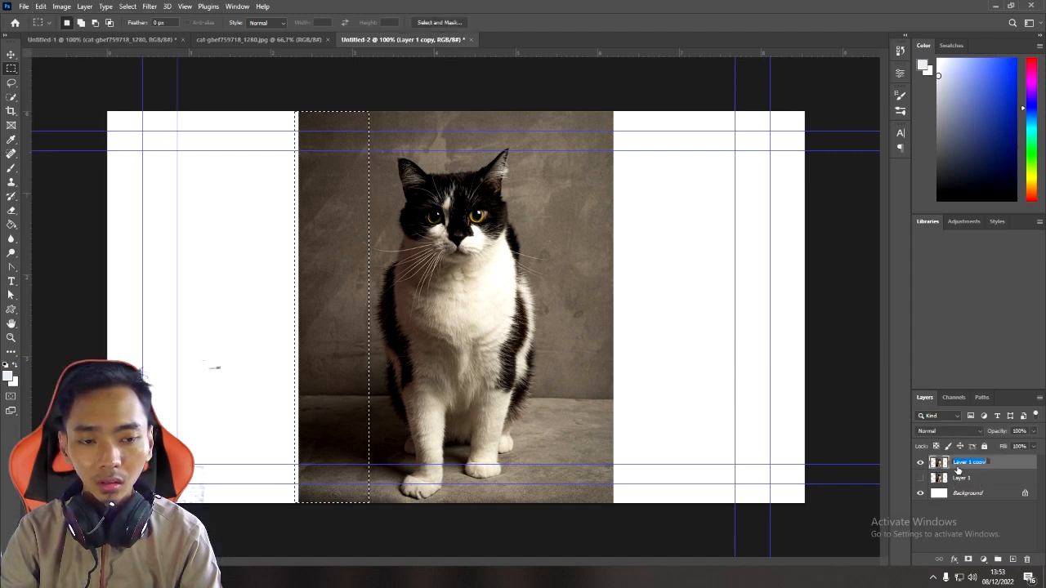
click(40, 6)
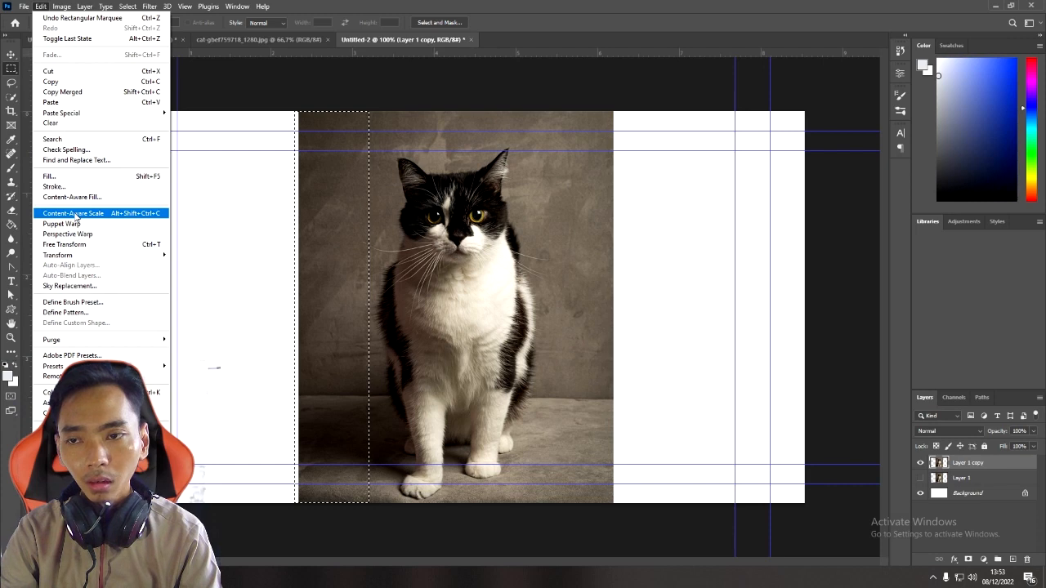
click(74, 213)
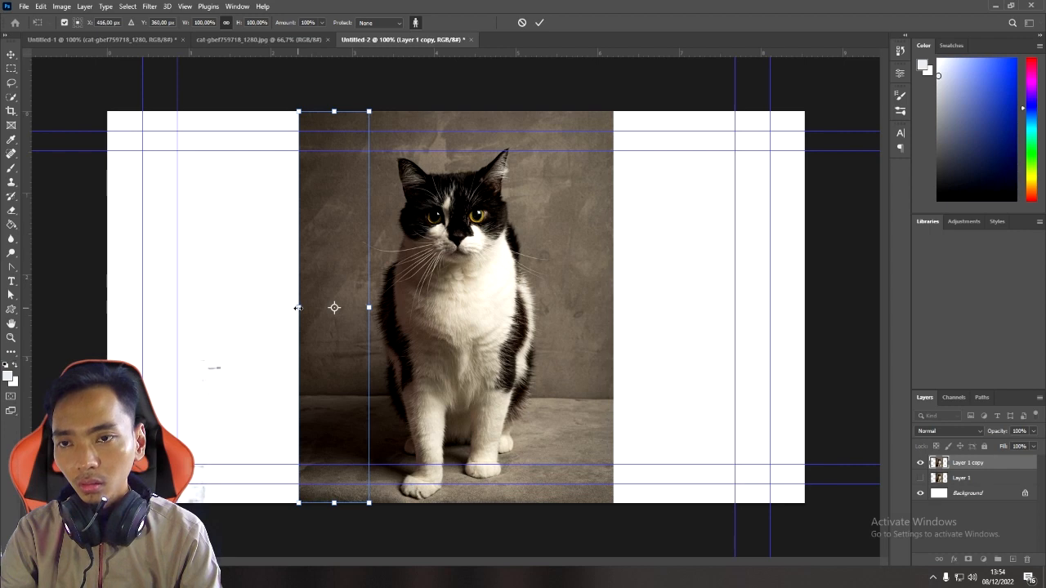
drag(297, 307, 201, 309)
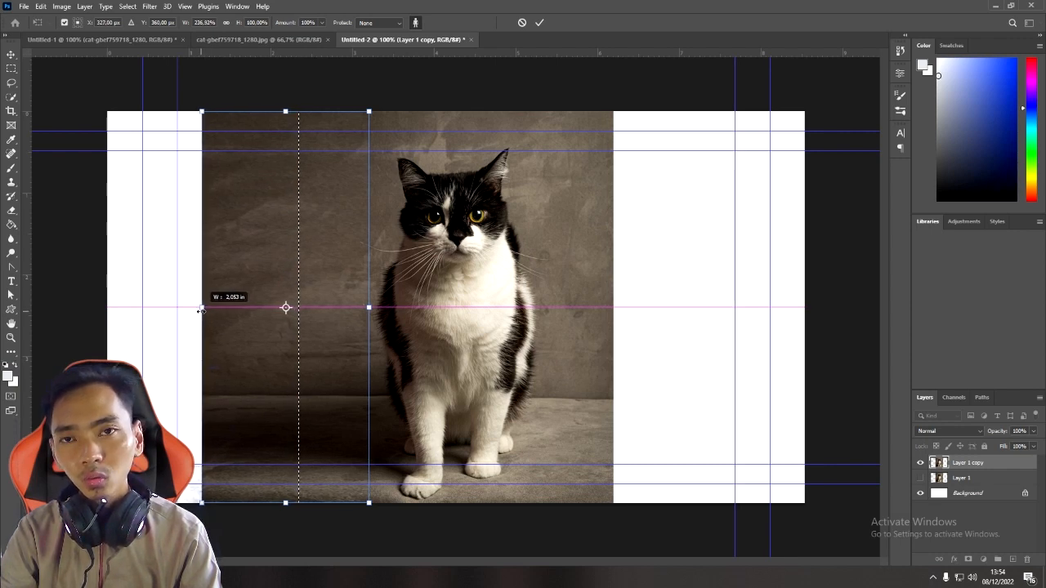
mouse_move(201, 310)
mouse_down()
mouse_move(90, 307)
mouse_move(194, 312)
mouse_up()
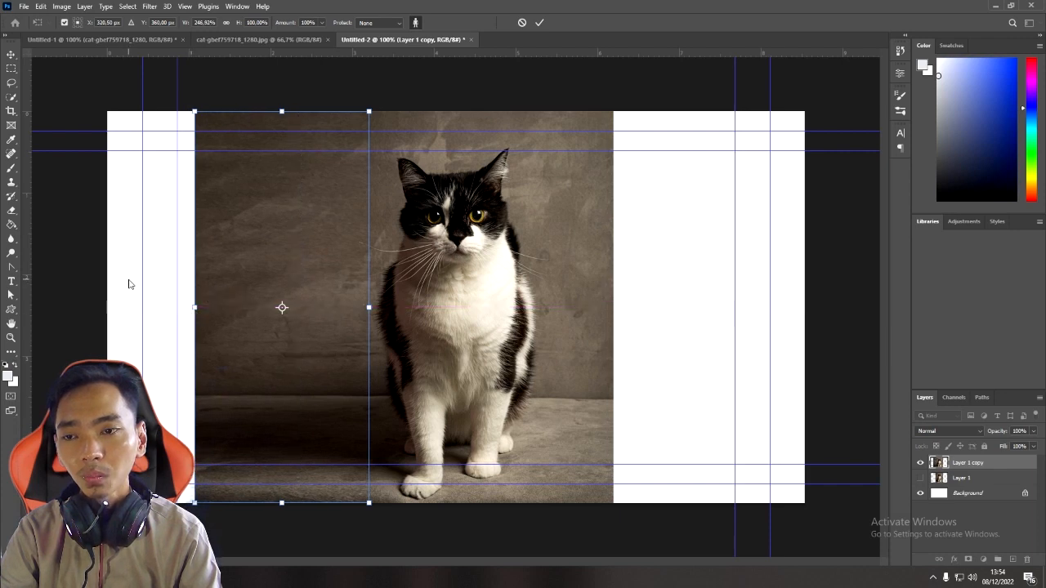
key(Return)
click(208, 75)
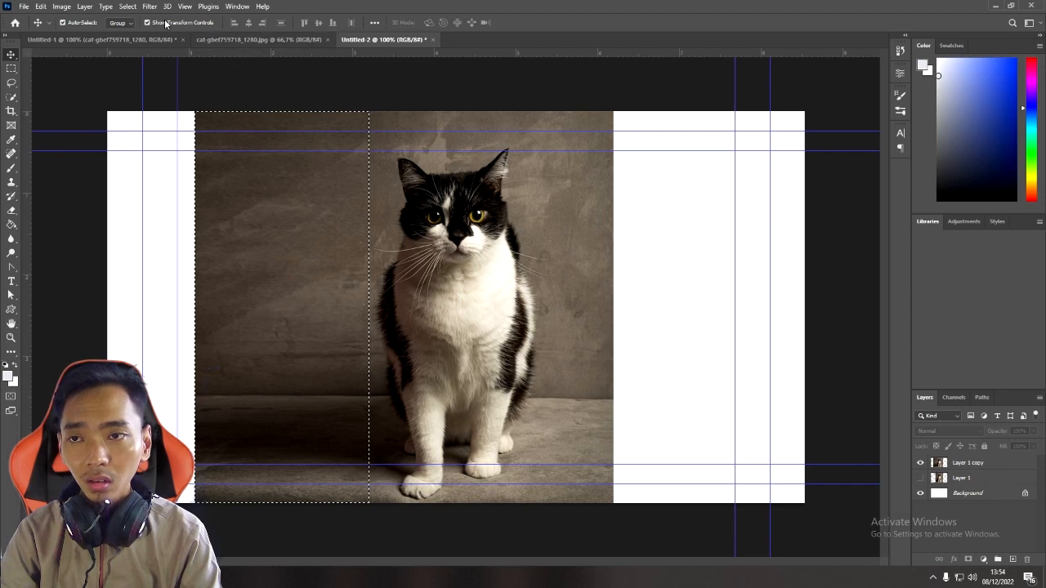
click(128, 7)
click(137, 31)
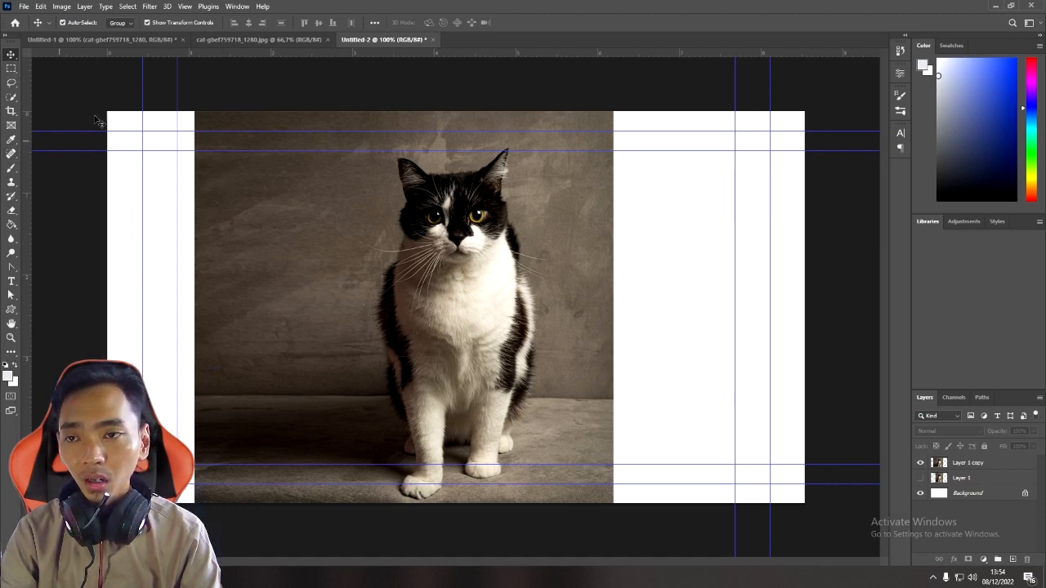
- Select a full-height strip at the photo's extended left edge and Content-Aware Scale it to the canvas's left edge, ending without a selection
click(11, 67)
drag(186, 110, 283, 516)
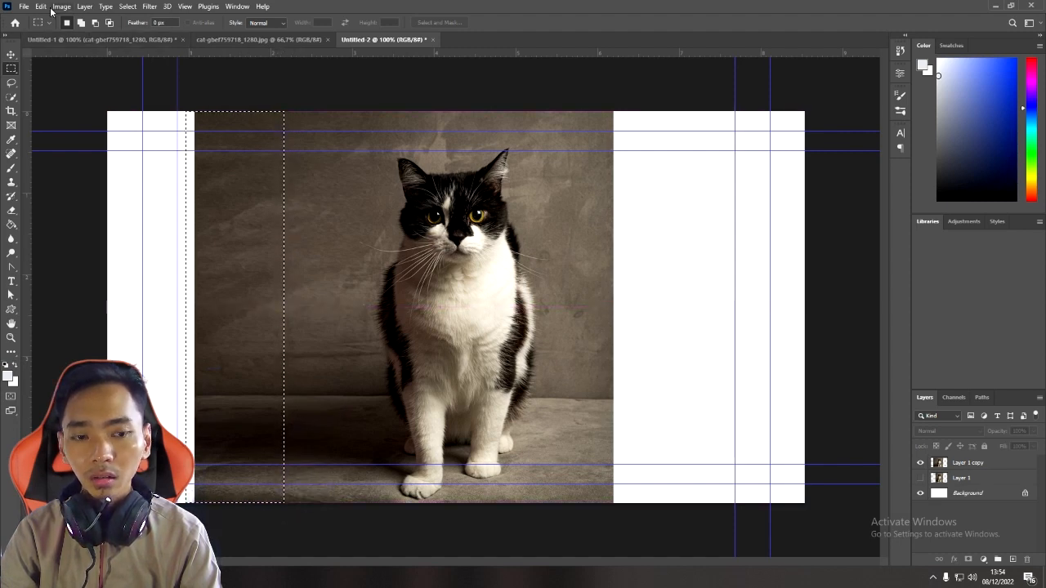
click(980, 465)
click(63, 6)
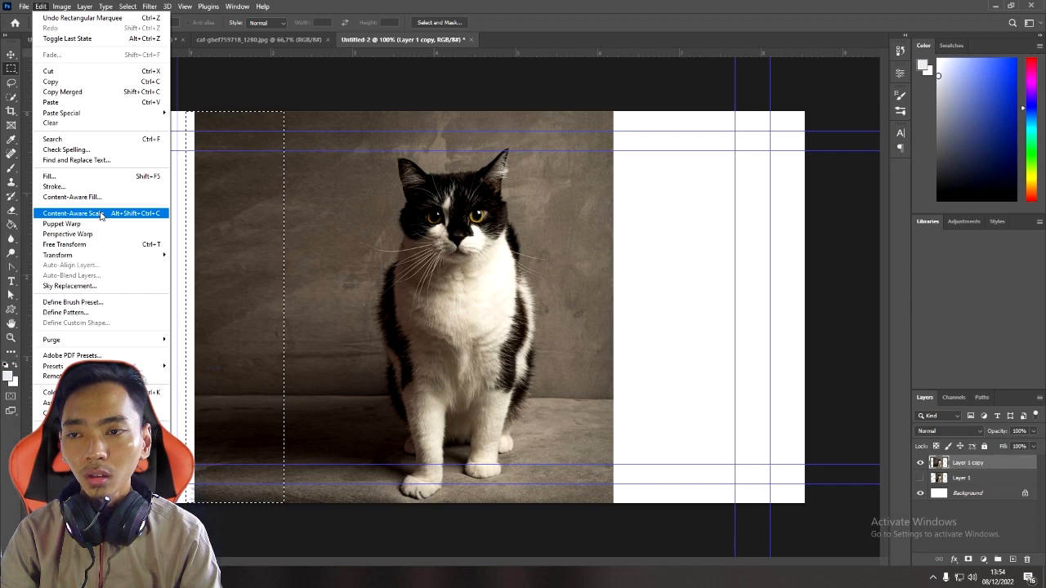
click(73, 214)
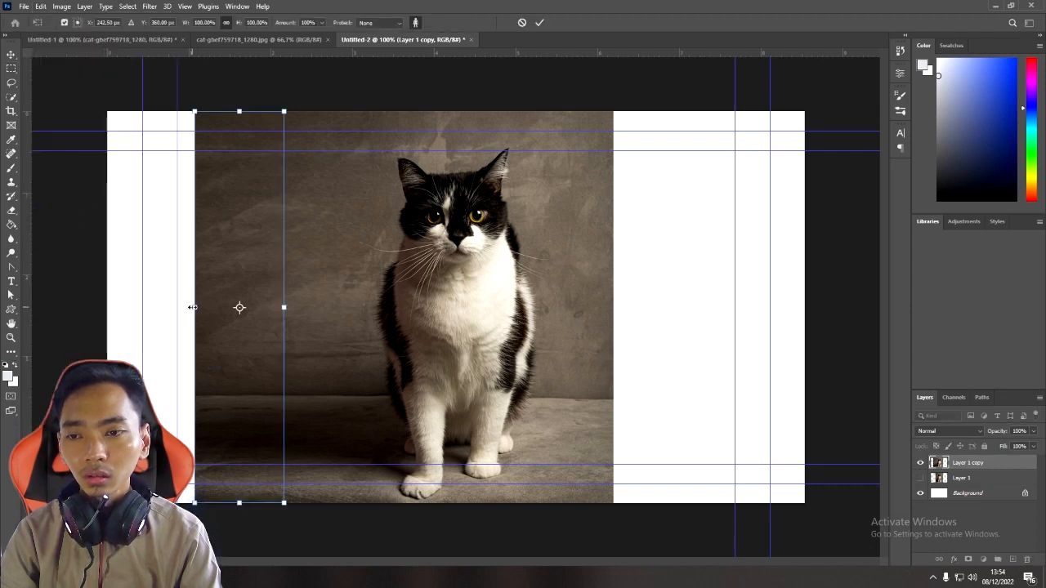
drag(192, 307, 155, 307)
key(ctrl+z)
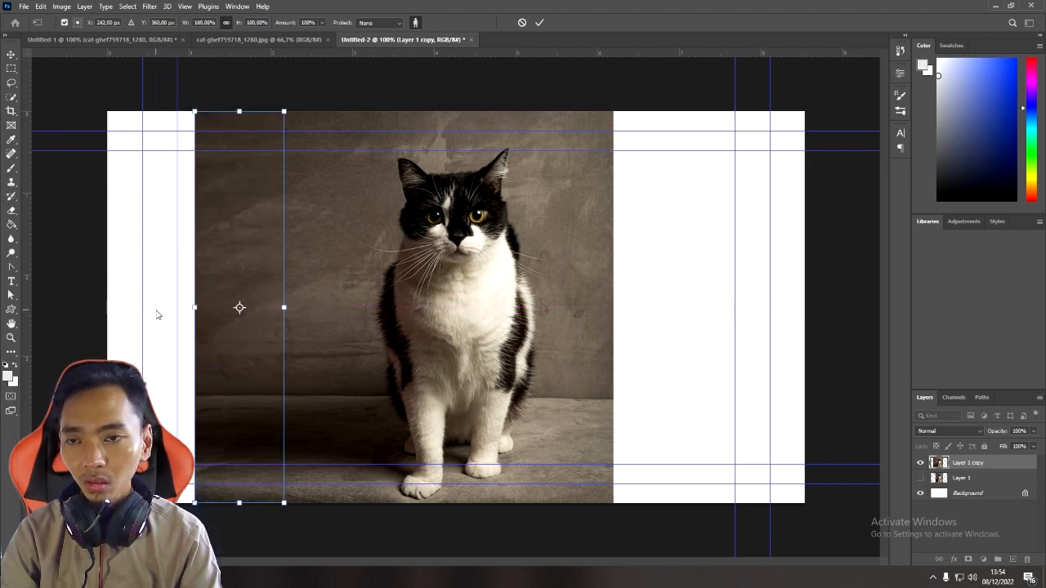
drag(193, 308, 107, 319)
click(11, 53)
key(ctrl+d)
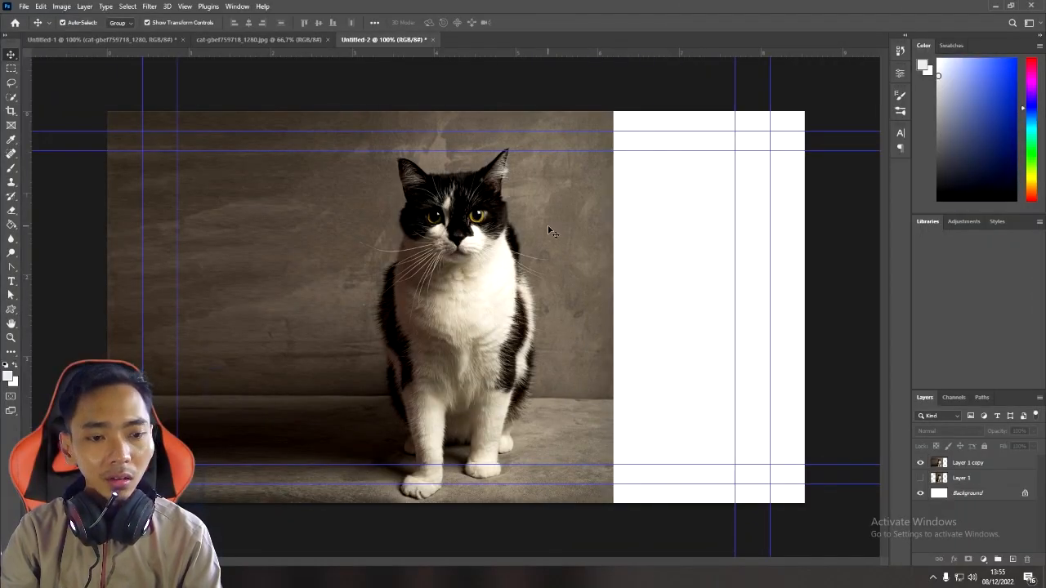
- Select a full-height background strip on Layer 1 copy across the photo's right edge and nudge the selection right, clear of the cat
click(964, 462)
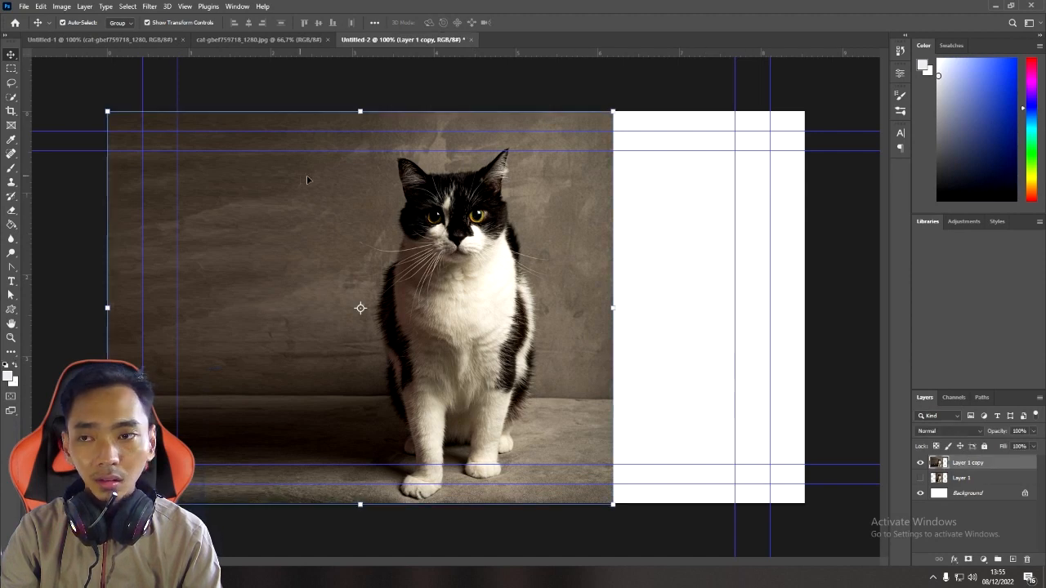
click(11, 67)
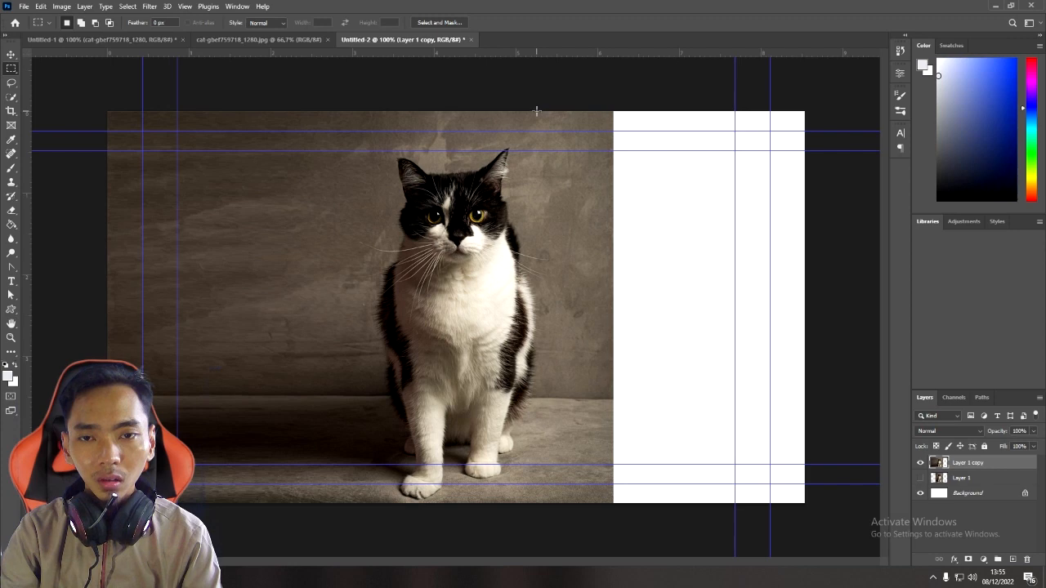
drag(535, 111, 621, 505)
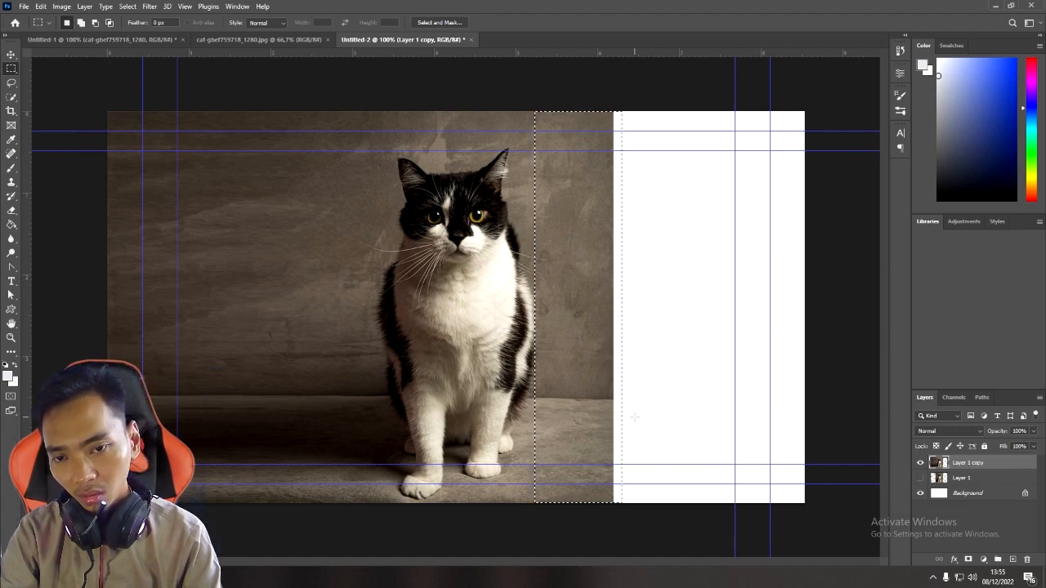
key(Right)
key(Right)
key(Right)
key(Right)
key(Right)
key(Right)
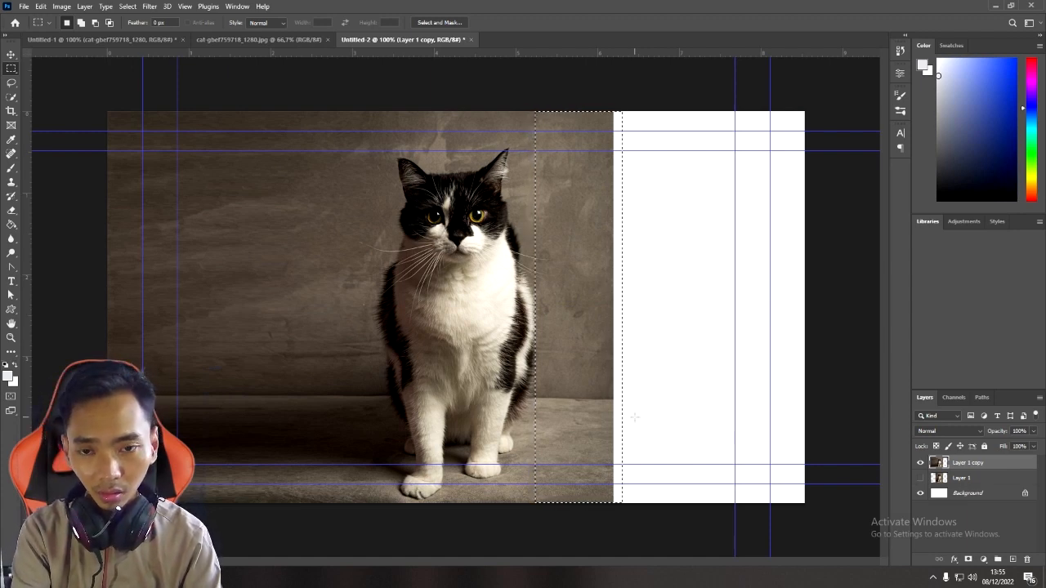
key(Right)
key(Right)
key(Right)
key(Right)
key(Right)
key(Right)
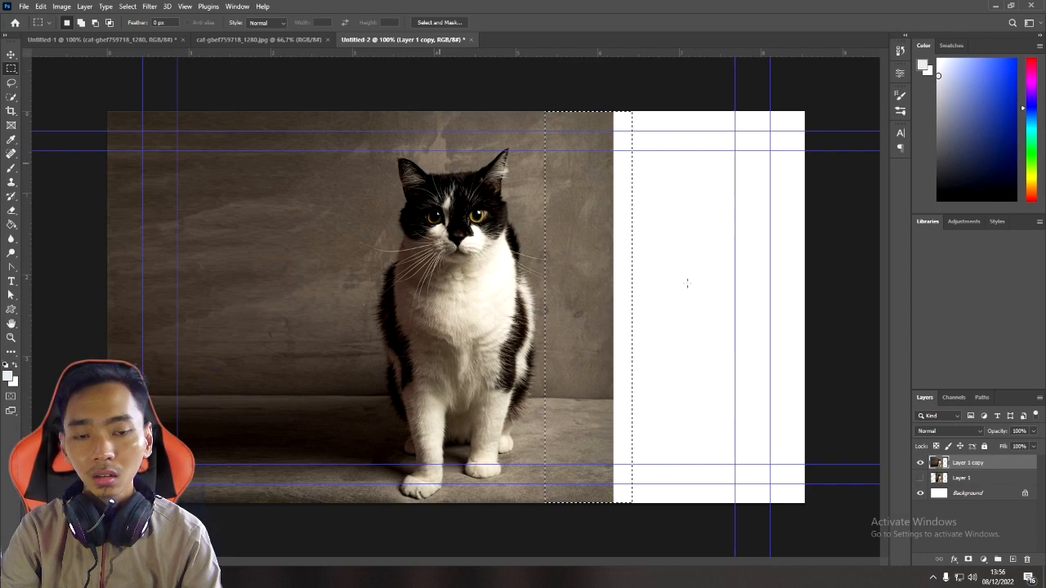
click(41, 7)
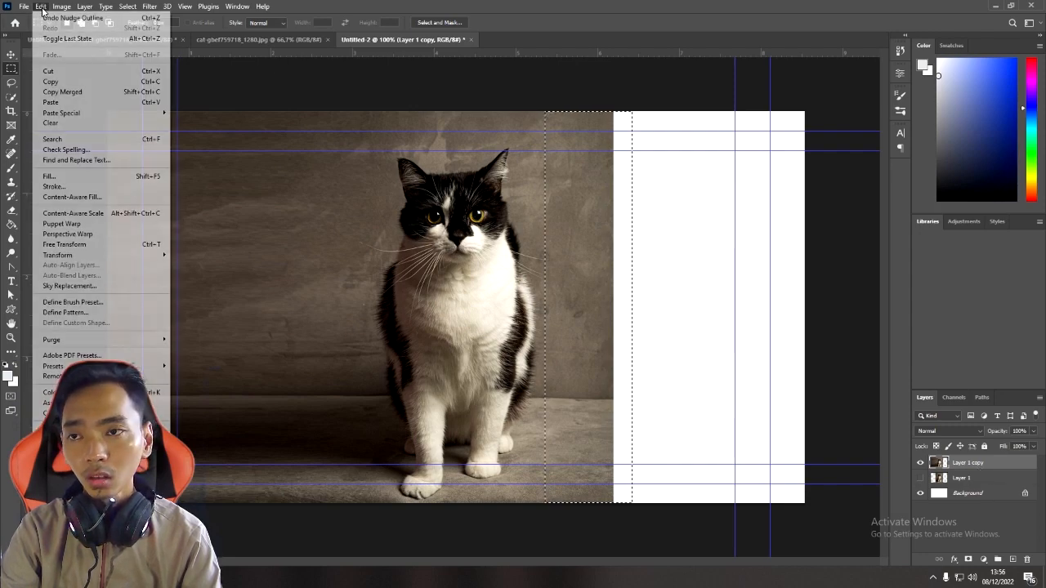
click(71, 197)
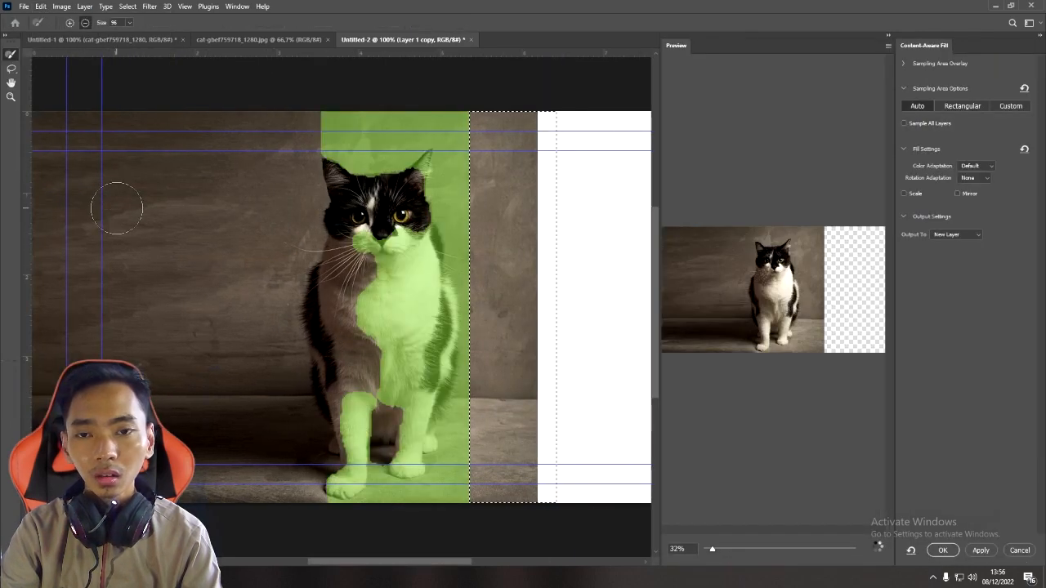
click(1018, 551)
- Content-Aware Scale the selected background strip of Layer 1 copy rightward to about 198% width at 100% height, apply it and deselect
click(39, 6)
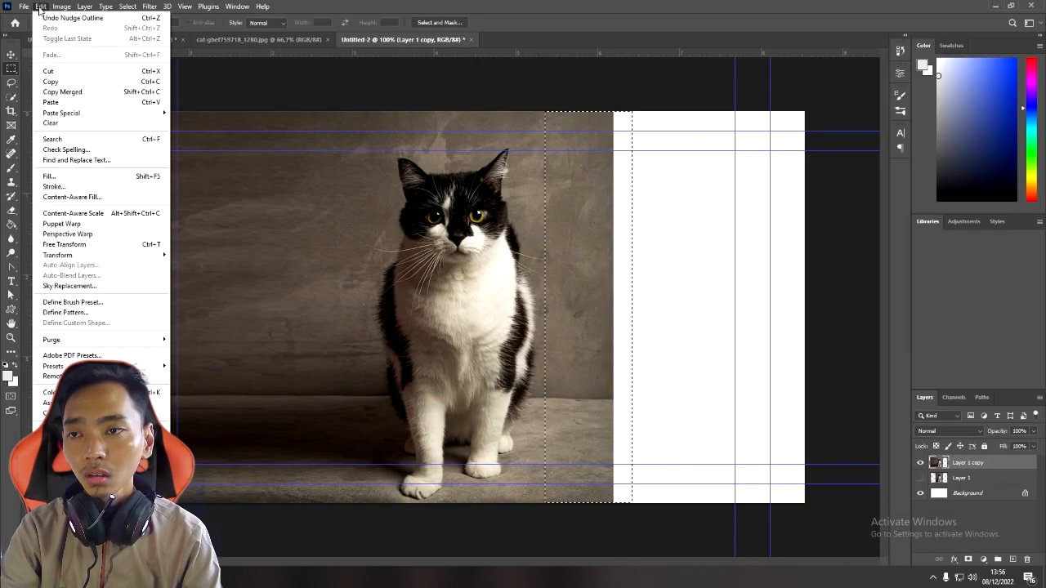
click(74, 213)
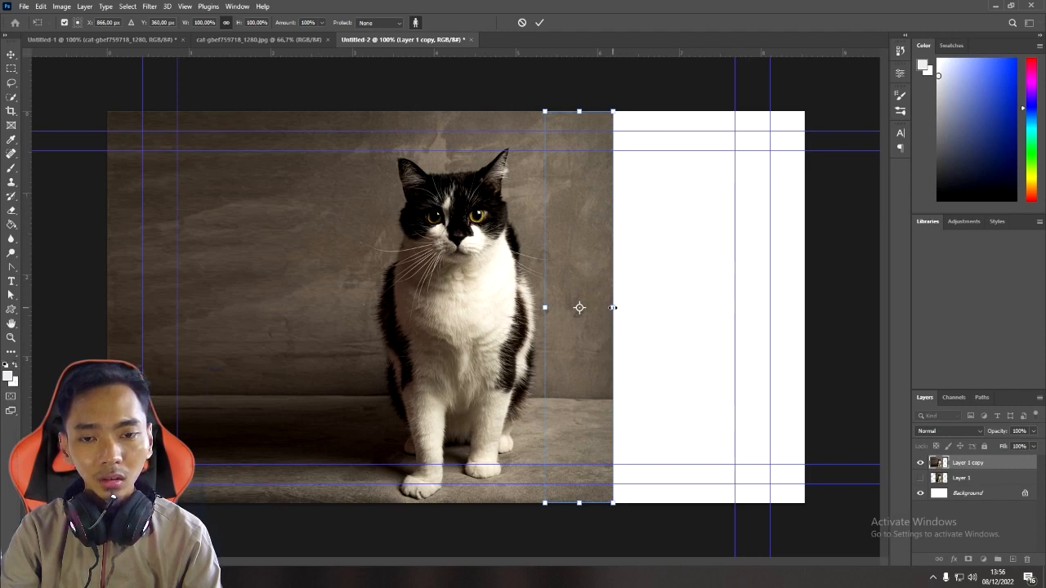
drag(613, 307, 680, 316)
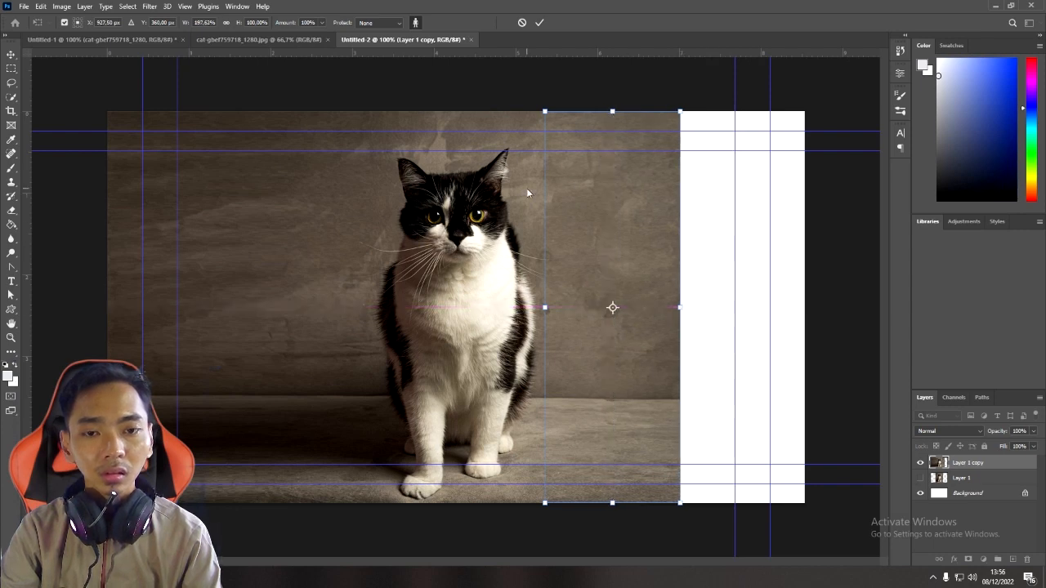
key(Return)
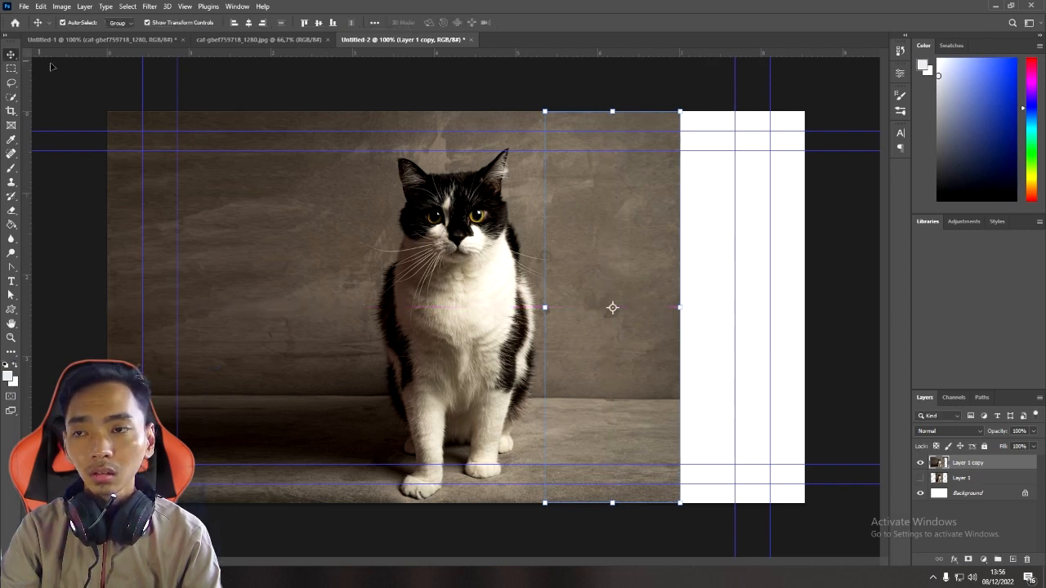
click(161, 83)
key(ctrl+d)
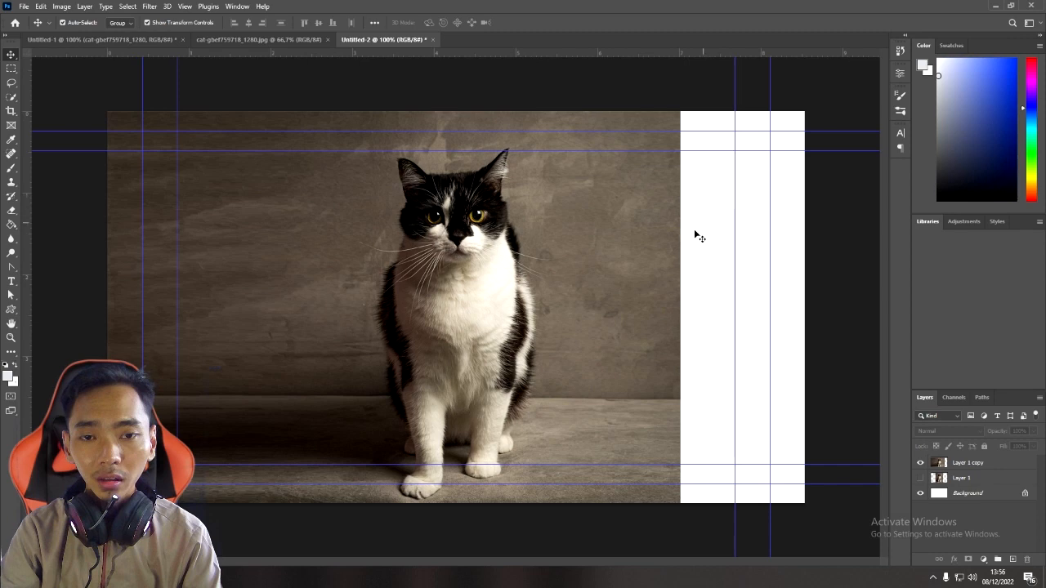
- Select a full-height strip inside the extended right edge of Layer 1 copy and Content-Aware Scale it rightward to about 198% width, ending deselected
click(12, 68)
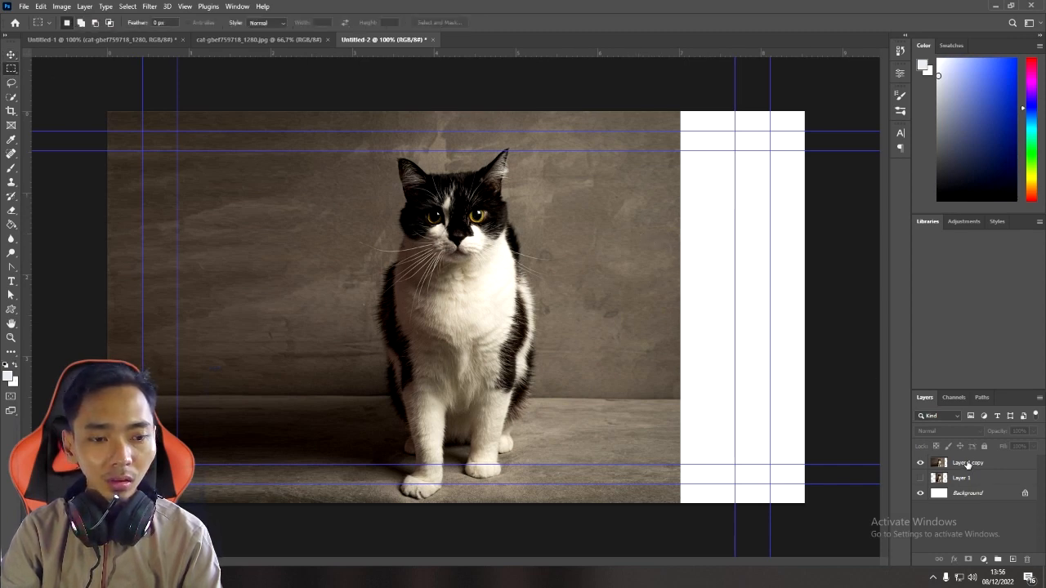
click(967, 464)
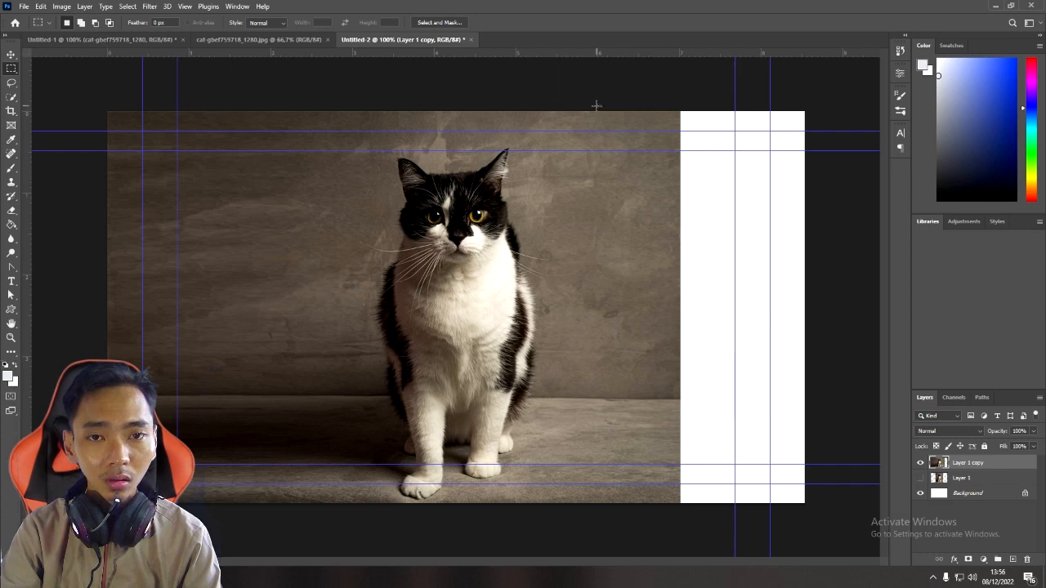
drag(600, 110, 680, 503)
click(40, 5)
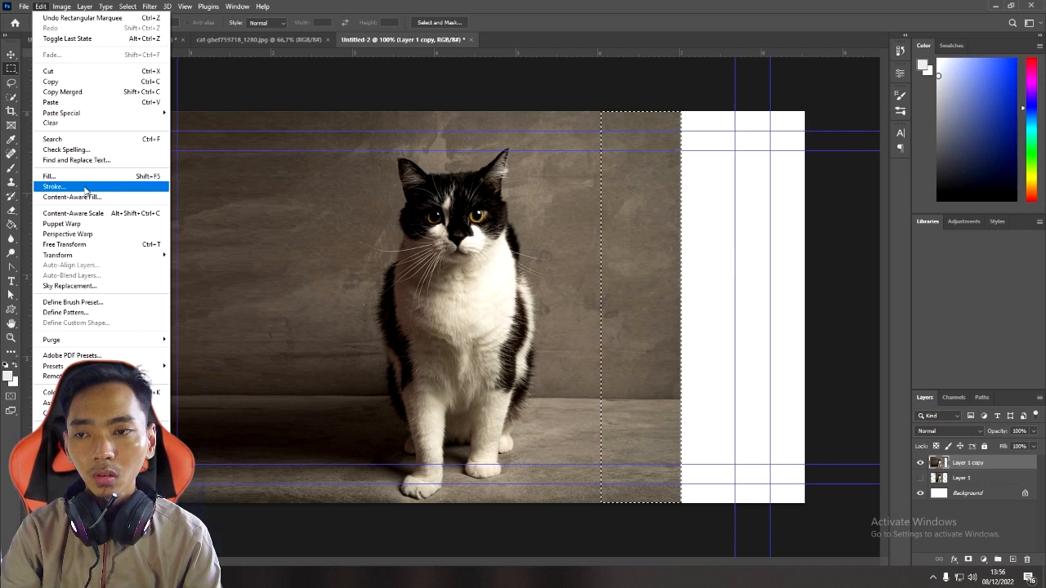
click(94, 215)
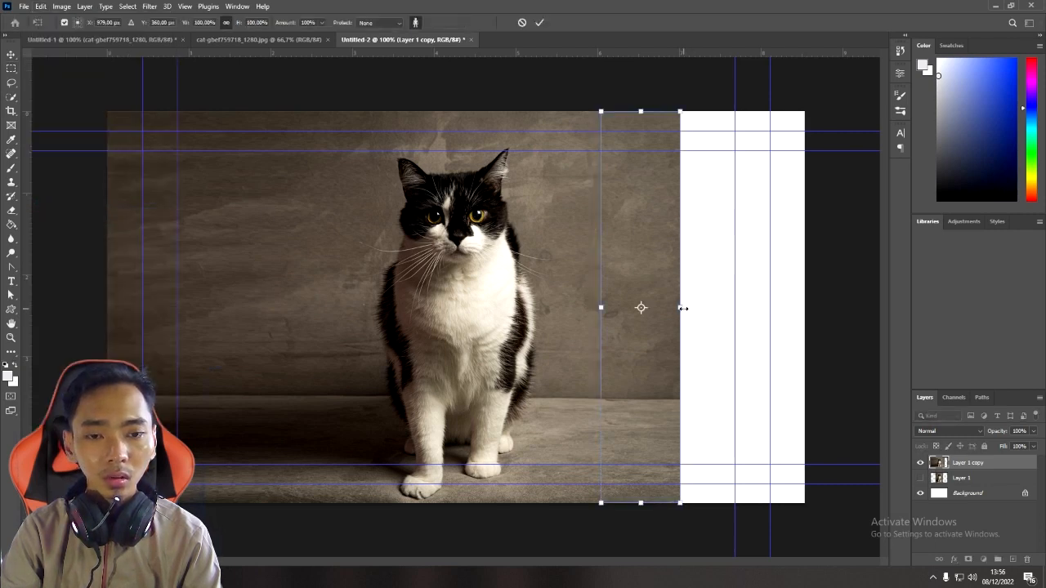
drag(680, 307, 759, 321)
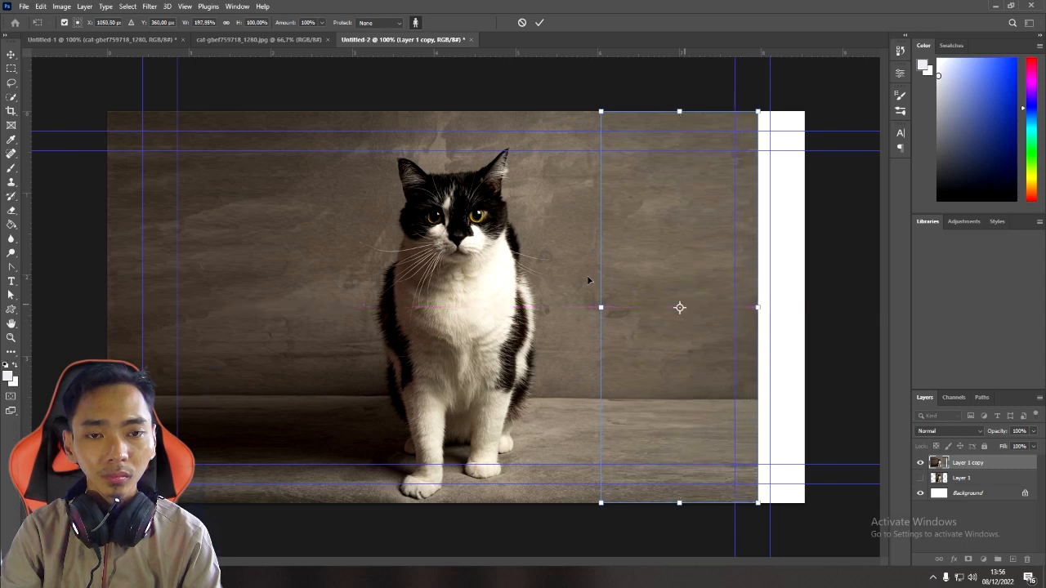
click(11, 54)
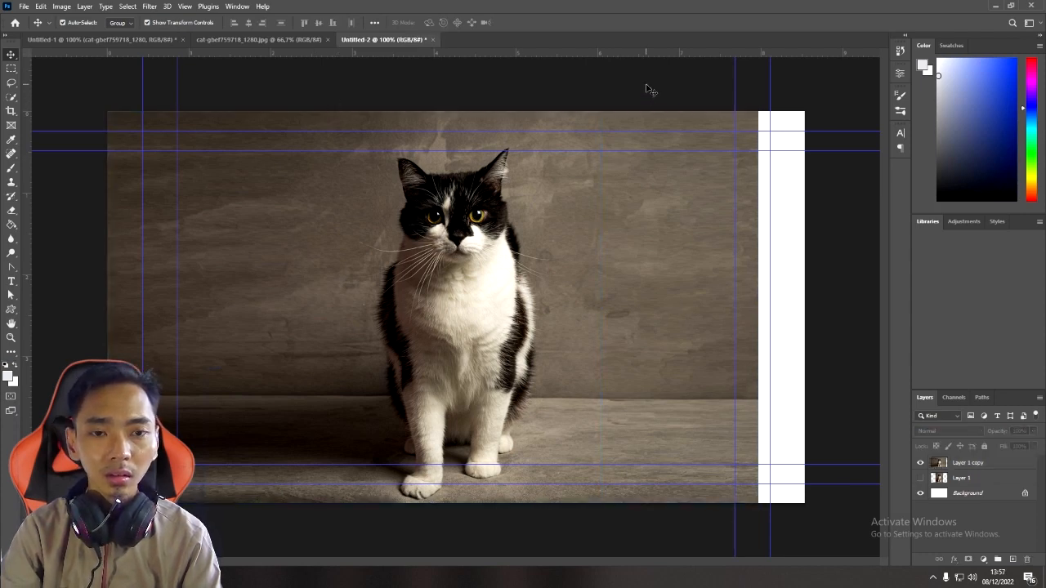
- Select a narrow full-height strip at Layer 1 copy's right edge and Content-Aware Scale it to 185% width, reaching the canvas's right edge
click(11, 69)
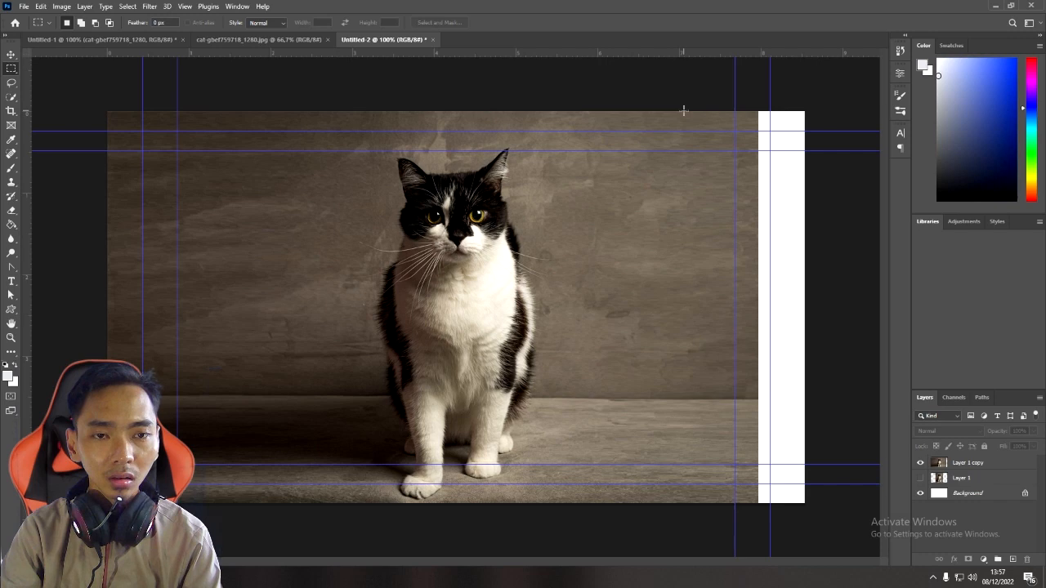
drag(704, 112, 757, 523)
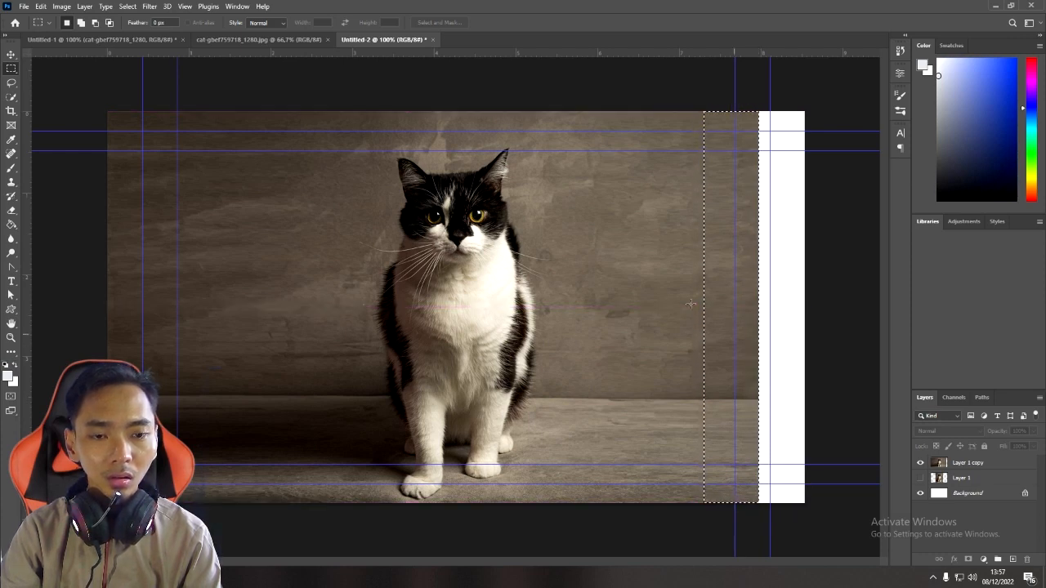
click(956, 463)
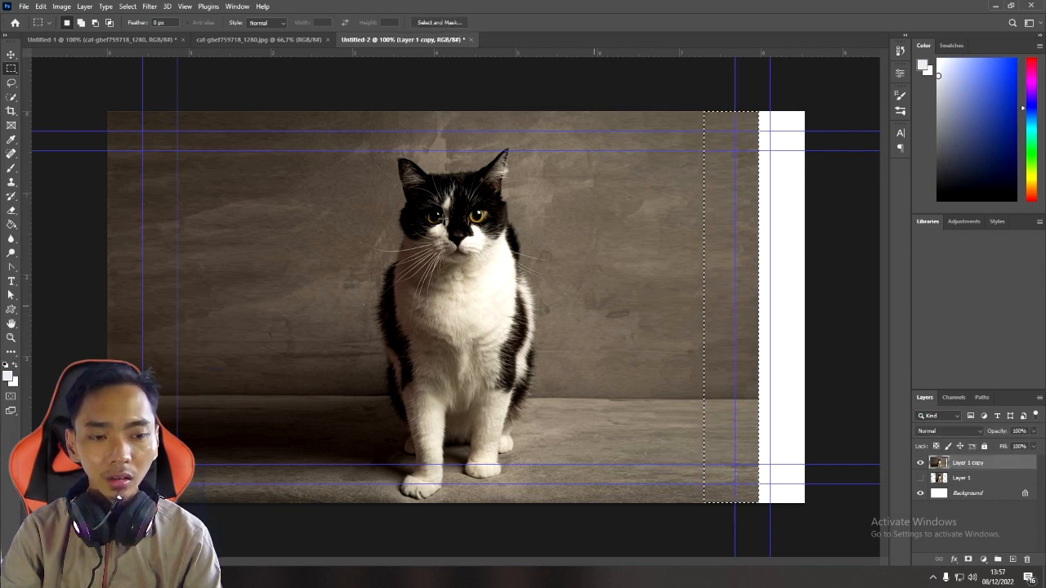
click(39, 7)
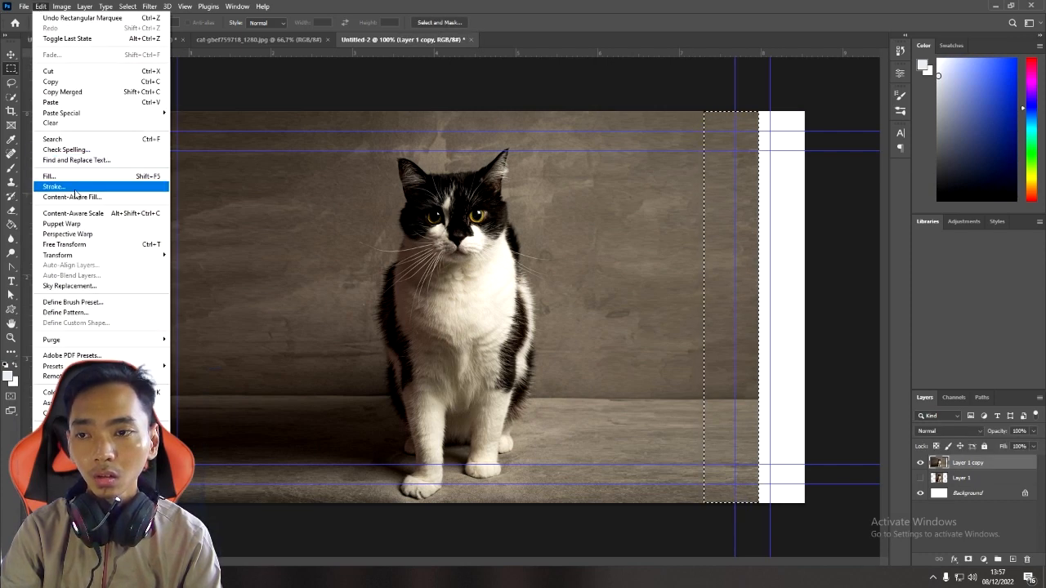
click(81, 214)
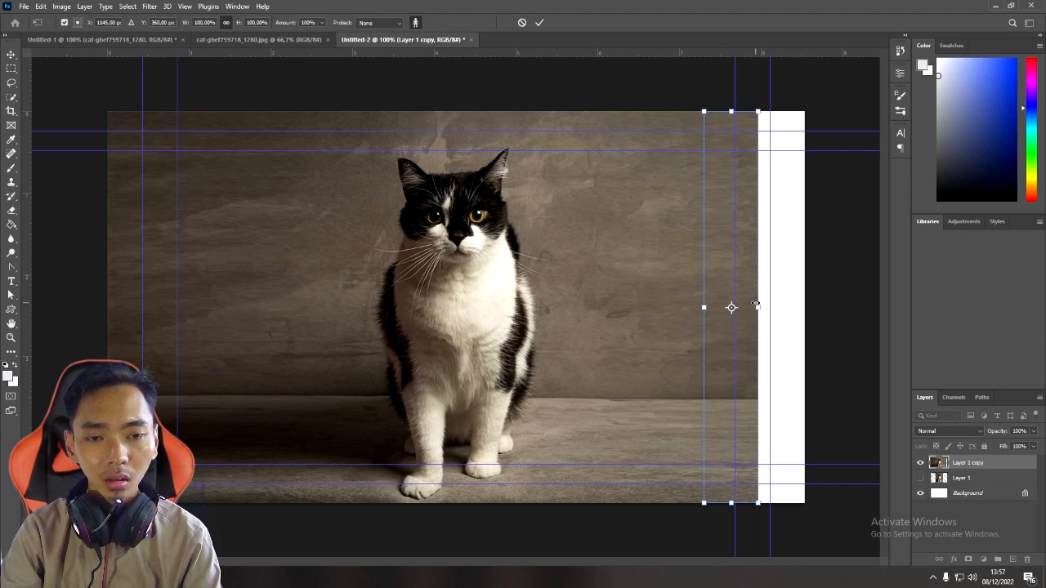
drag(759, 308, 804, 315)
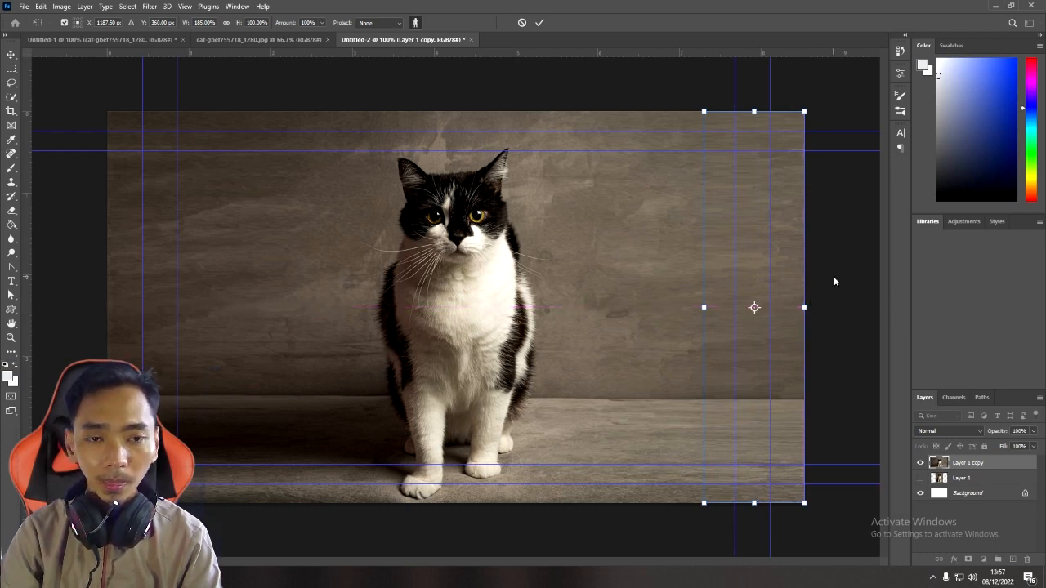
key(Return)
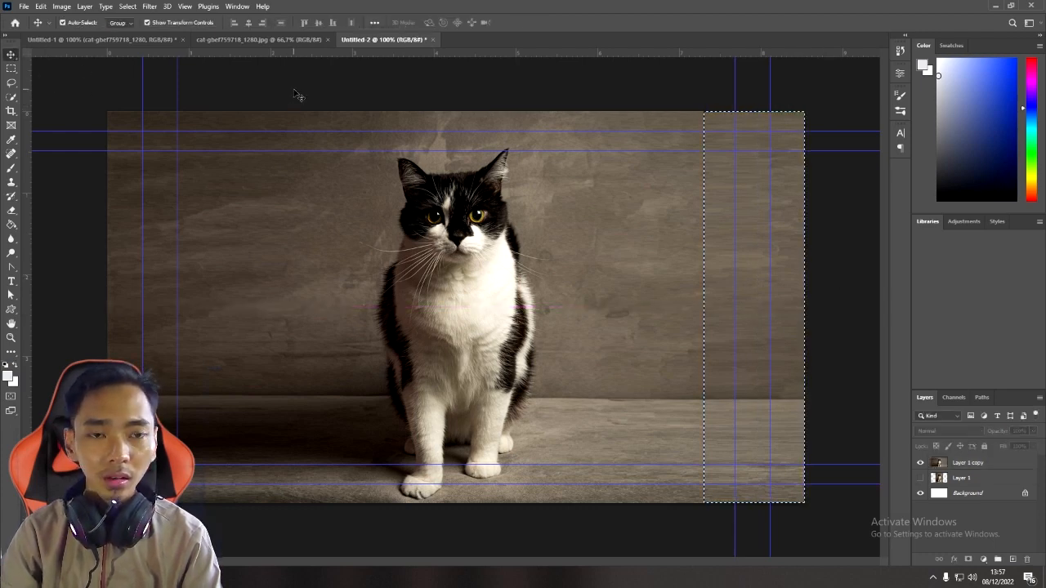